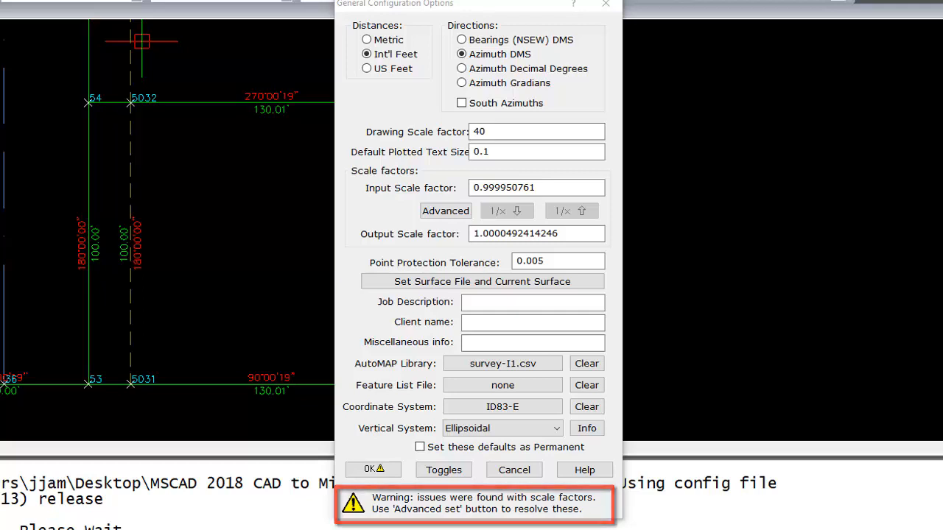
Step: Accept the general configuration options, and close and reopen the Hot Toggles palette
left_click(376, 469)
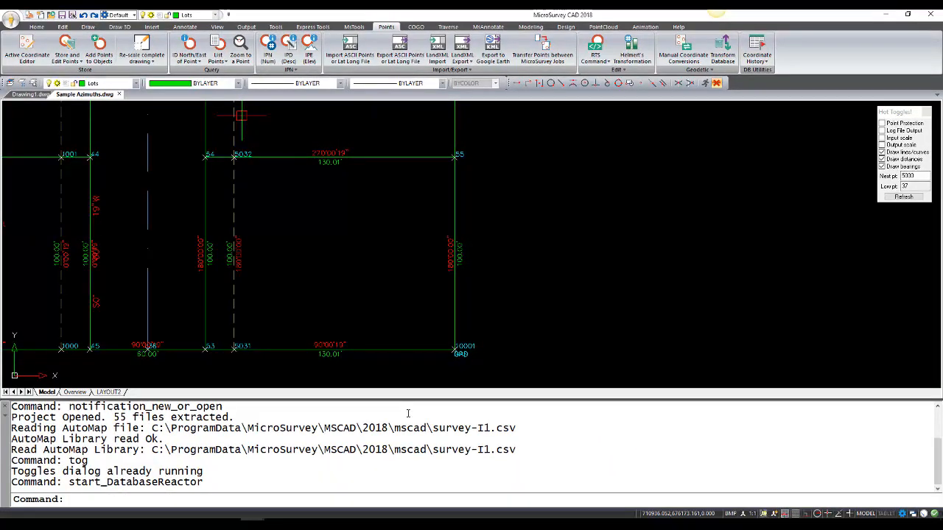
left_click(900, 113)
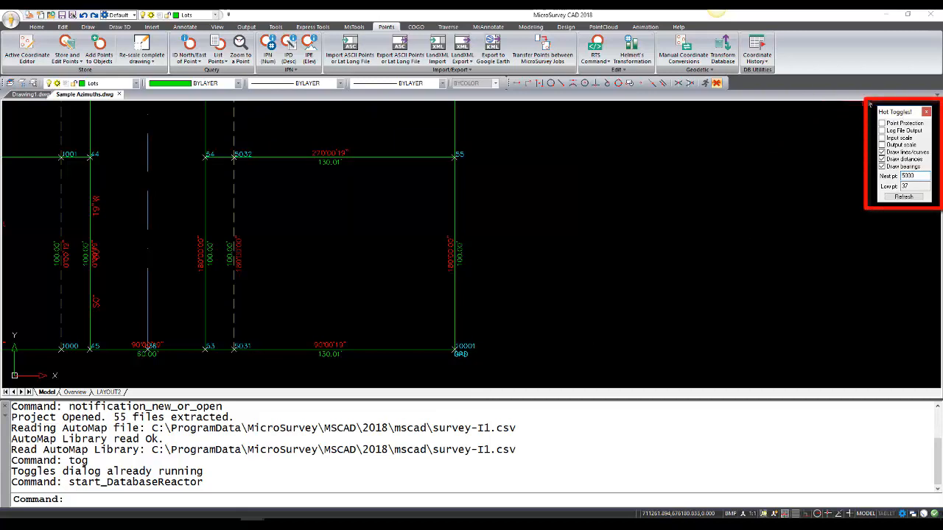
left_click(927, 112)
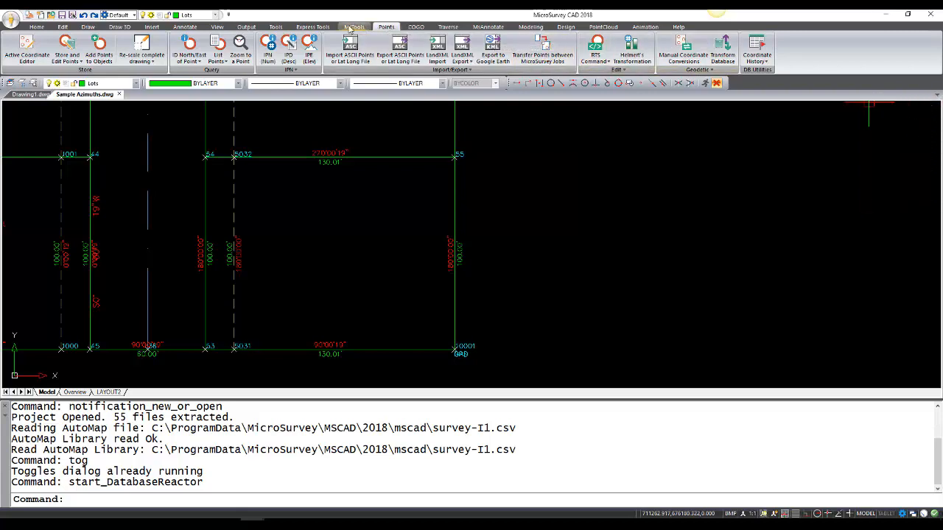
left_click(352, 27)
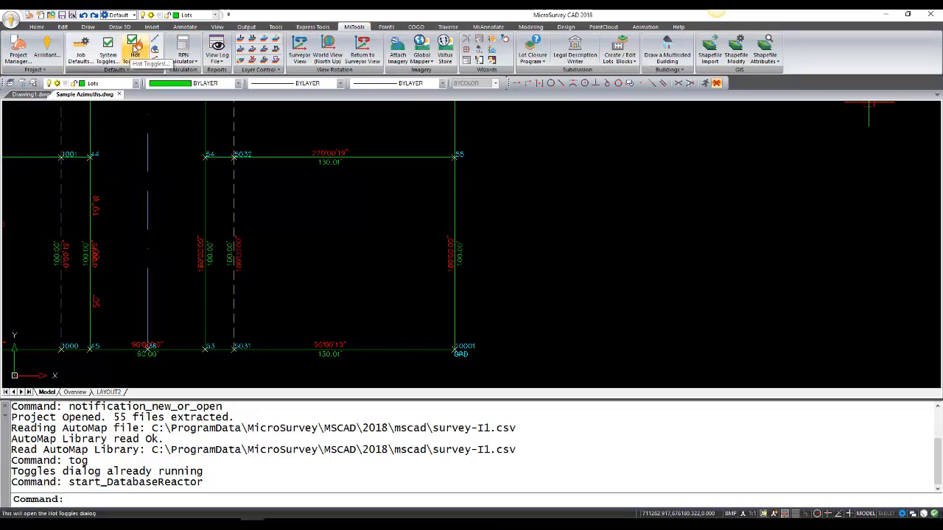
left_click(134, 49)
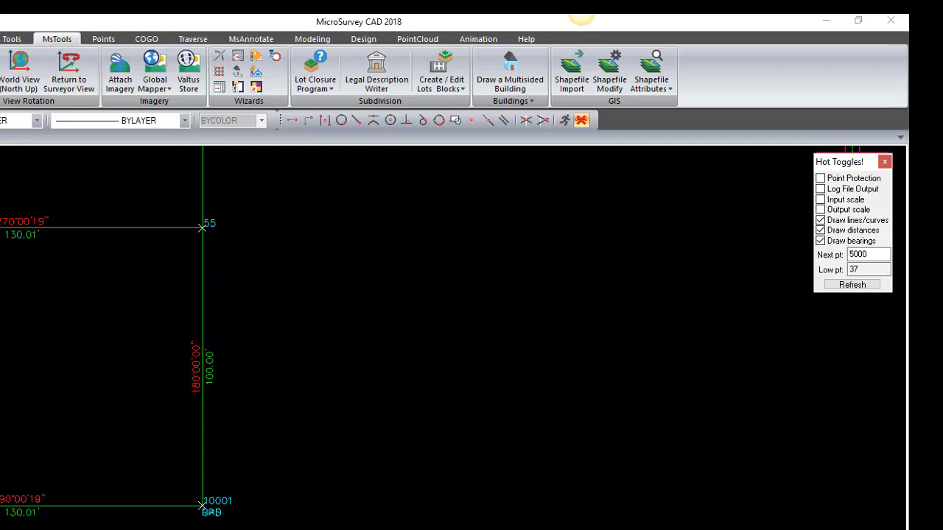
Step: Change the northing of point 55 to 676152.100115 with Point Protection off
scroll(231, 227, "up", 3)
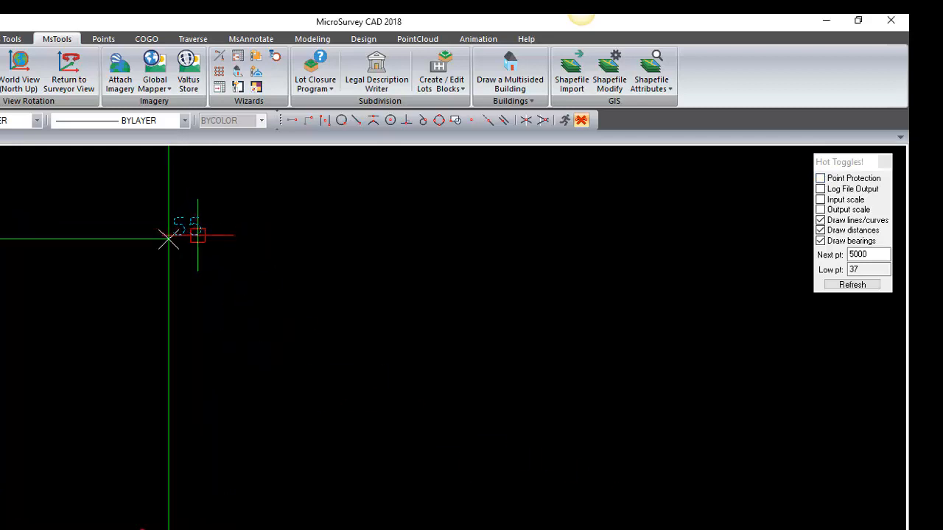
double_click(197, 234)
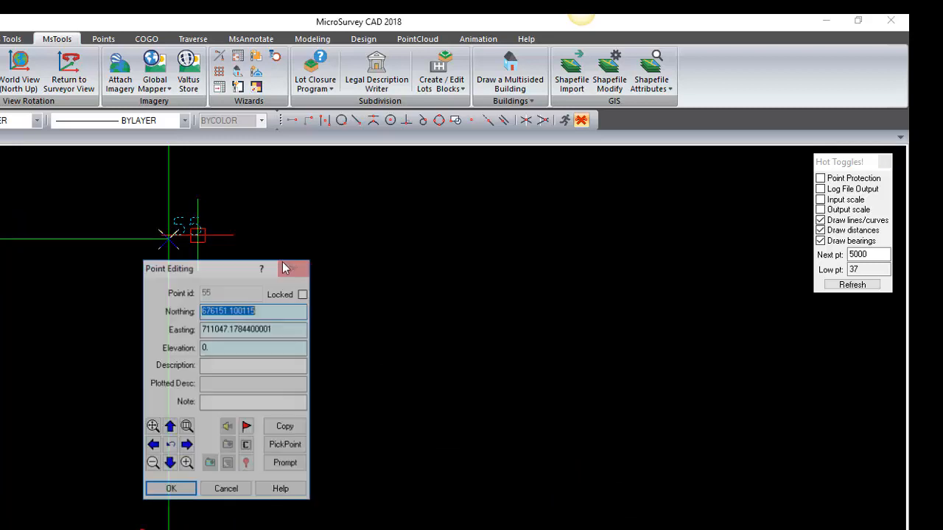
left_click(231, 312)
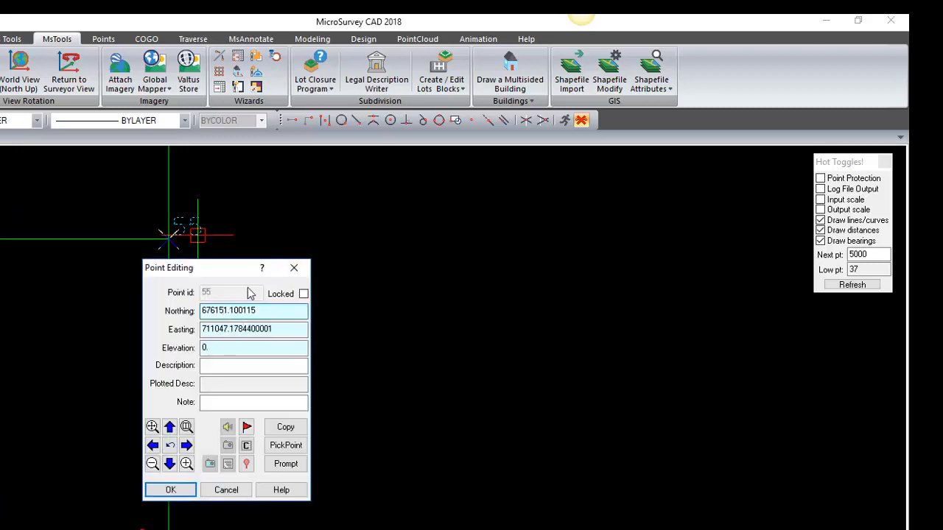
key("BackSpace")
type("2")
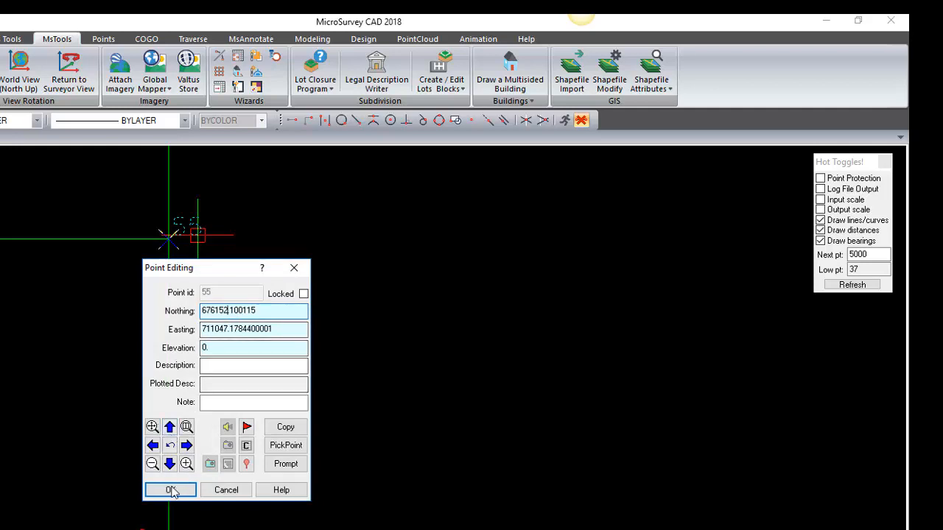
left_click(171, 490)
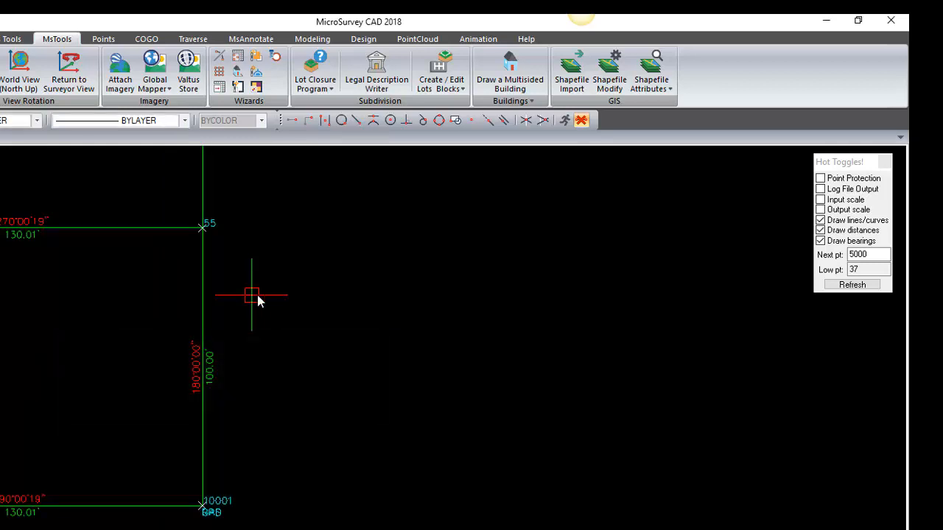
Step: Turn on Point Protection and set point 55's northing to 676152.100115, overwriting the stored point
left_click(821, 178)
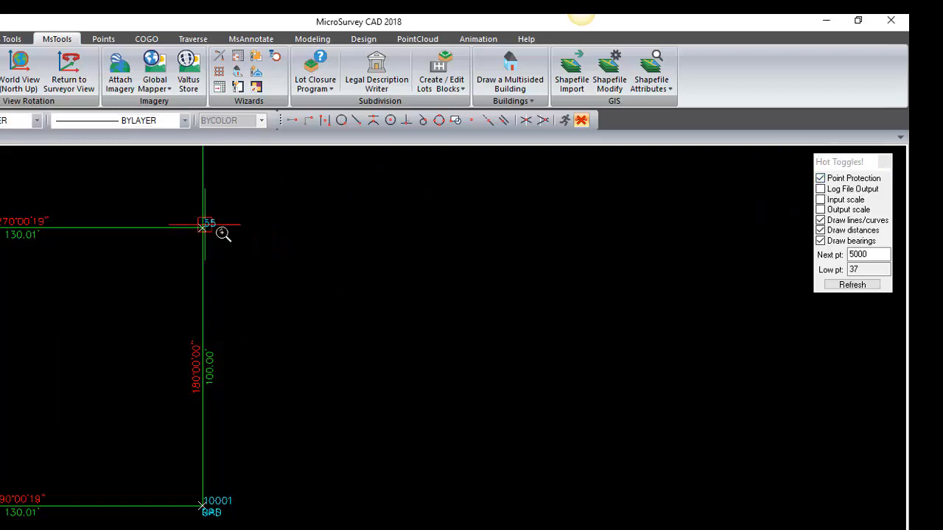
scroll(219, 226, "up", 2)
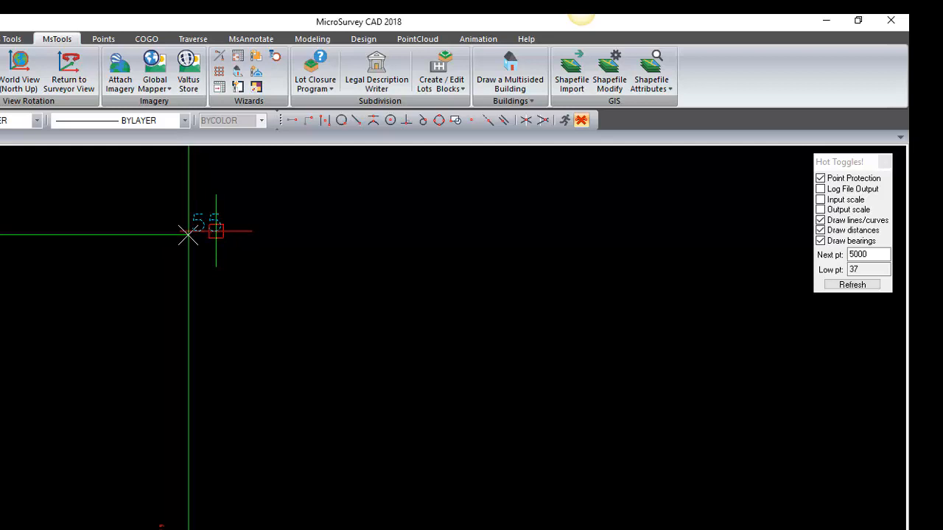
double_click(215, 230)
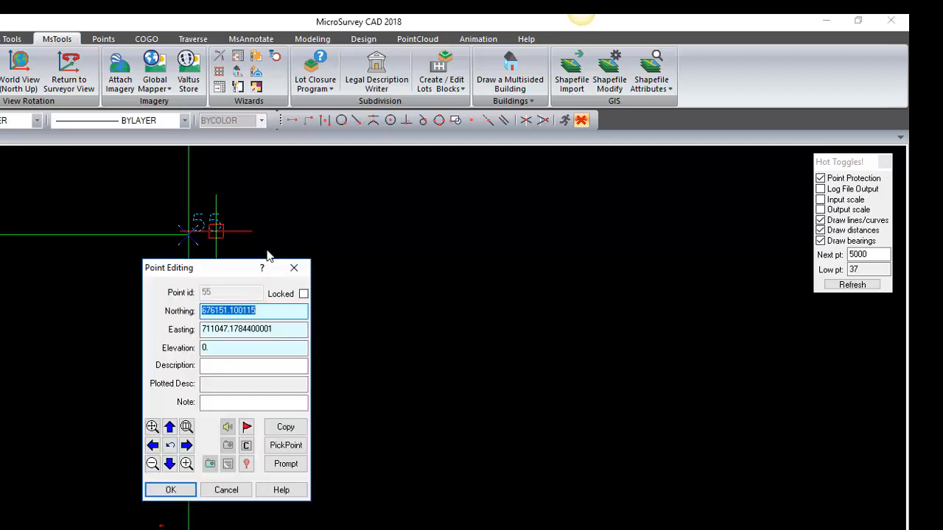
left_click(225, 310)
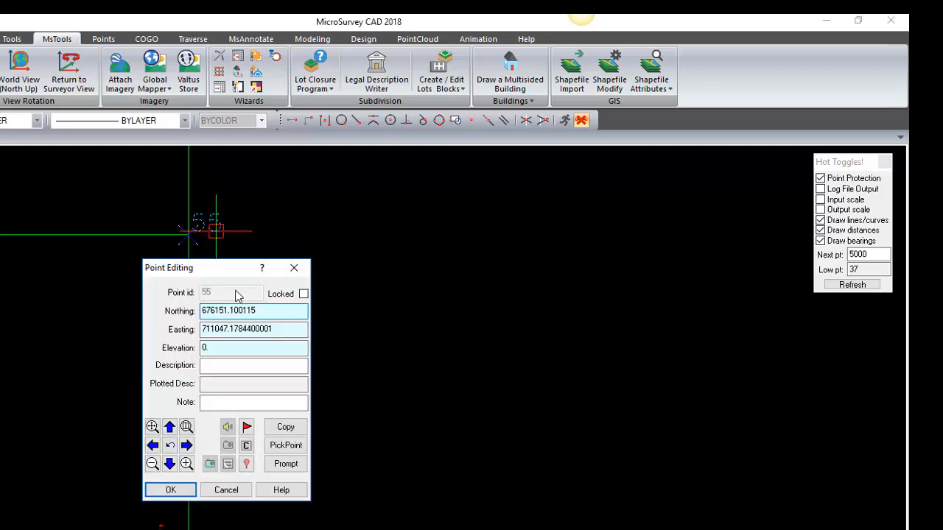
key("Delete")
type("2")
left_click(168, 491)
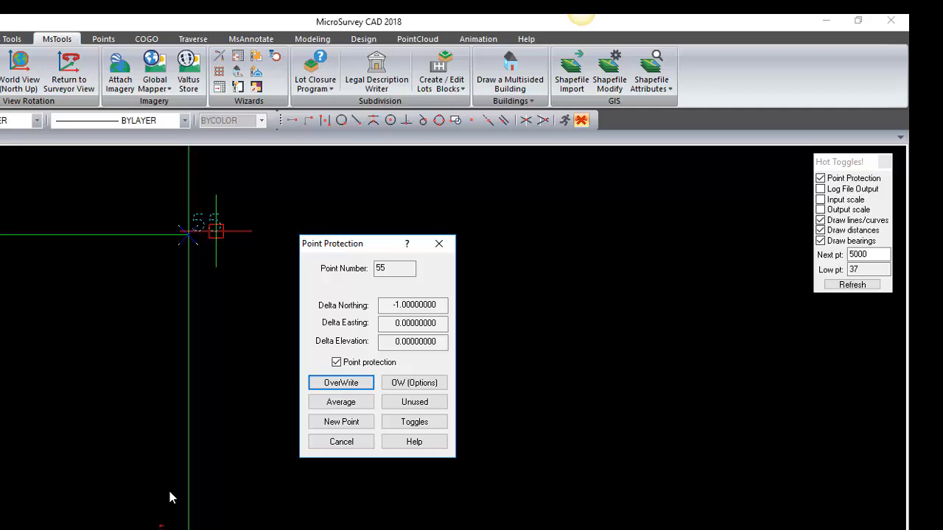
left_click(336, 385)
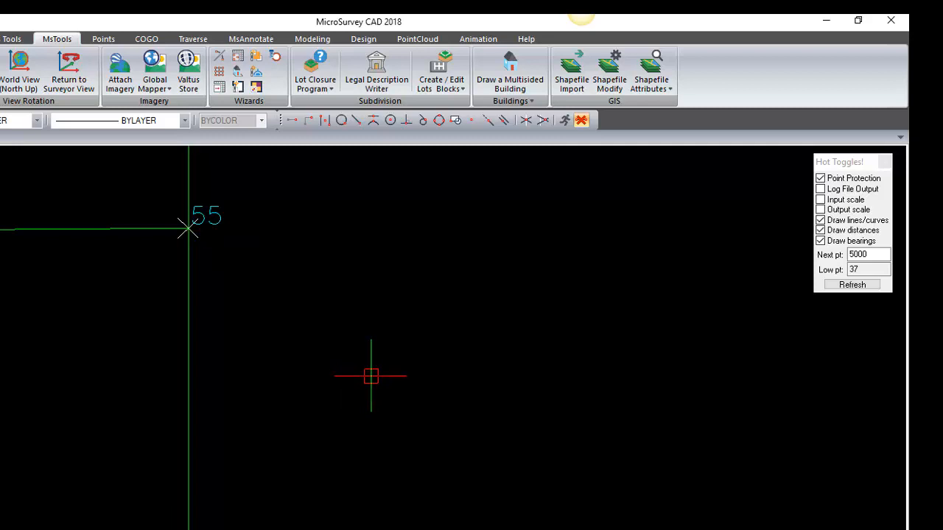
Step: Enable Log File Output and Input scale in the Hot Toggles
left_click(822, 193)
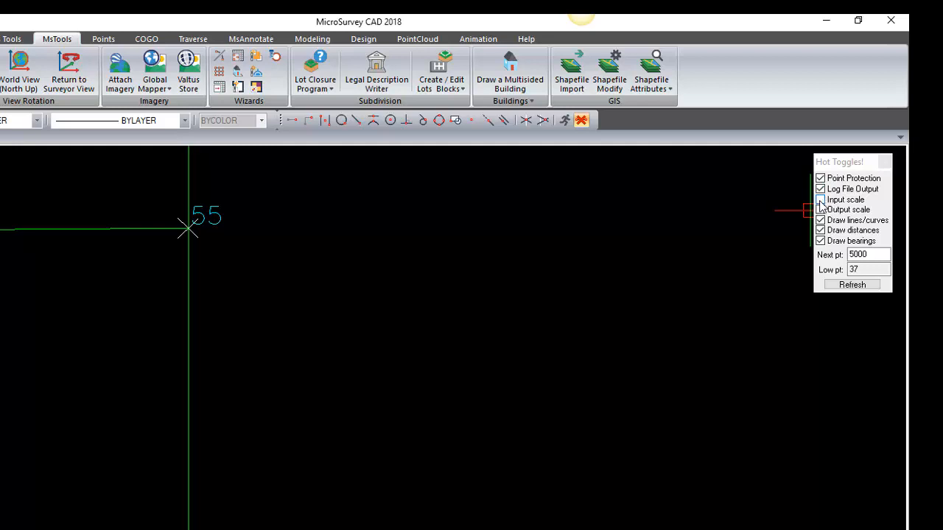
left_click(820, 200)
middle_click_drag(612, 281, 599, 290)
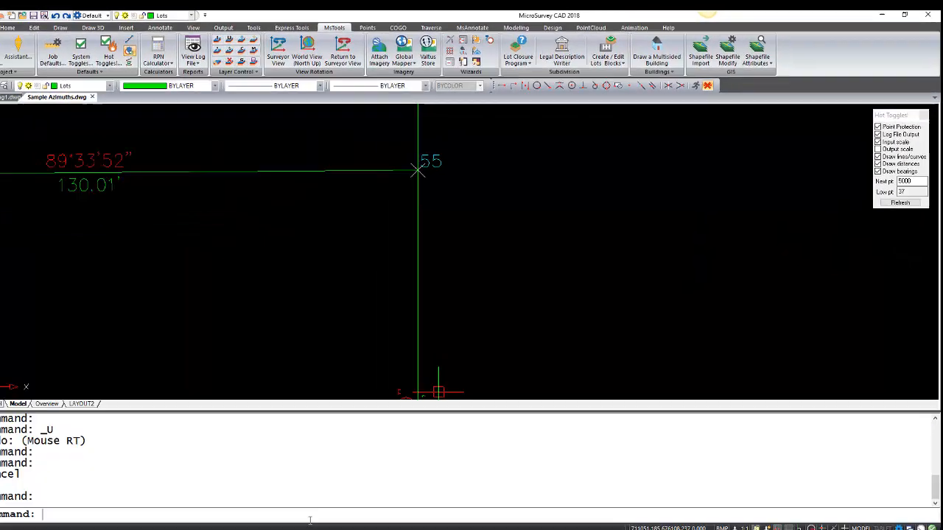
Step: Start a COGO traverse from point 55 using the inverse 5032..55 as its azimuth
type("co")
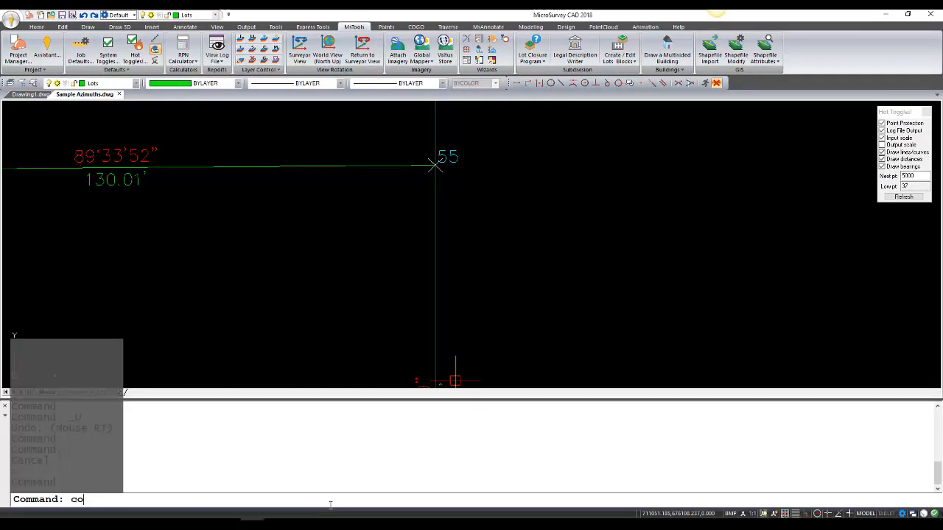
type("go")
key("Return")
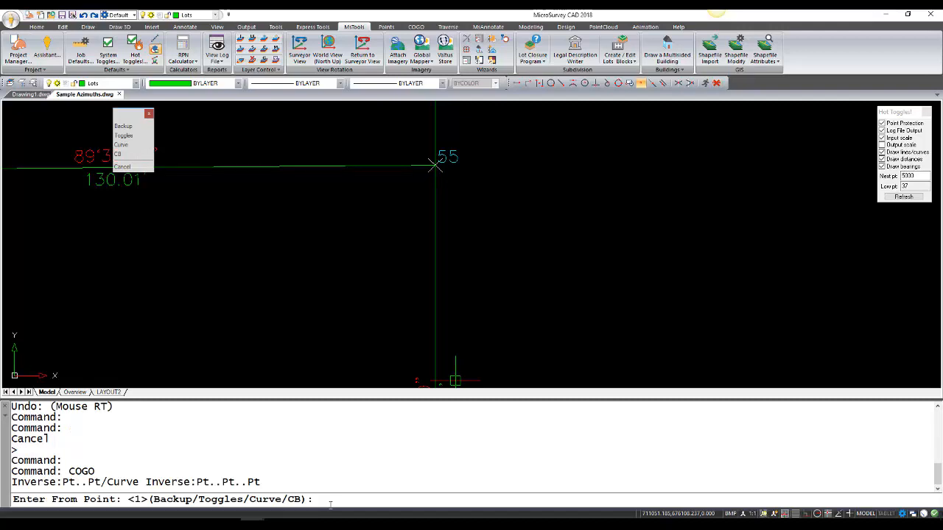
type("55")
key("Return")
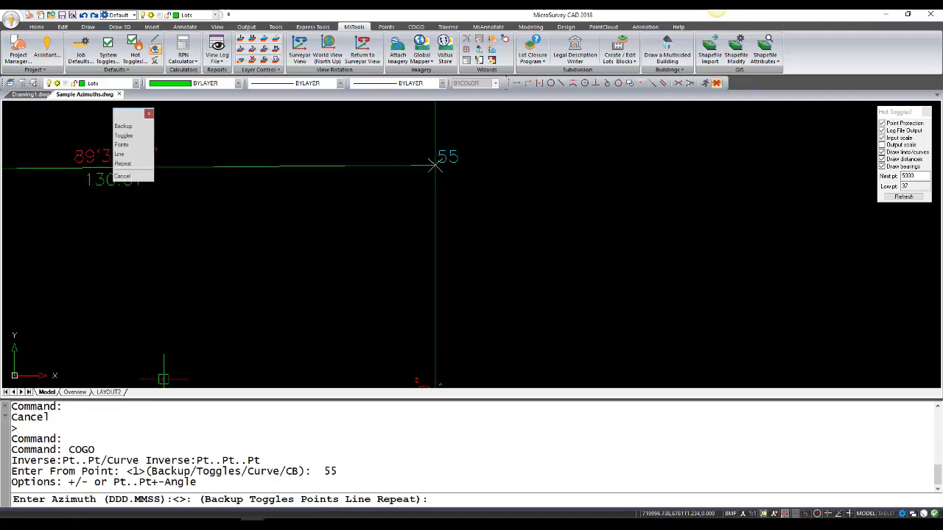
scroll(381, 272, "down", 3)
middle_click_drag(296, 261, 310, 273)
type("50")
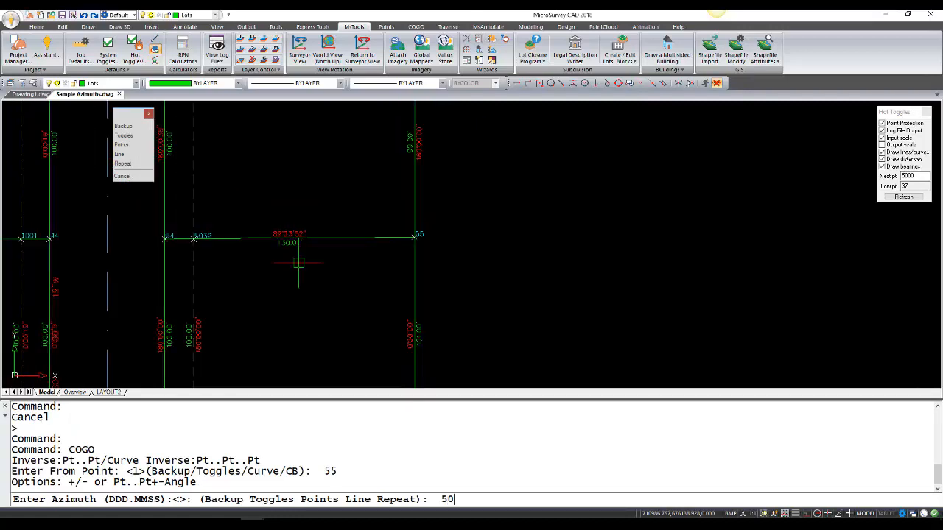
type("32..55")
key("Return")
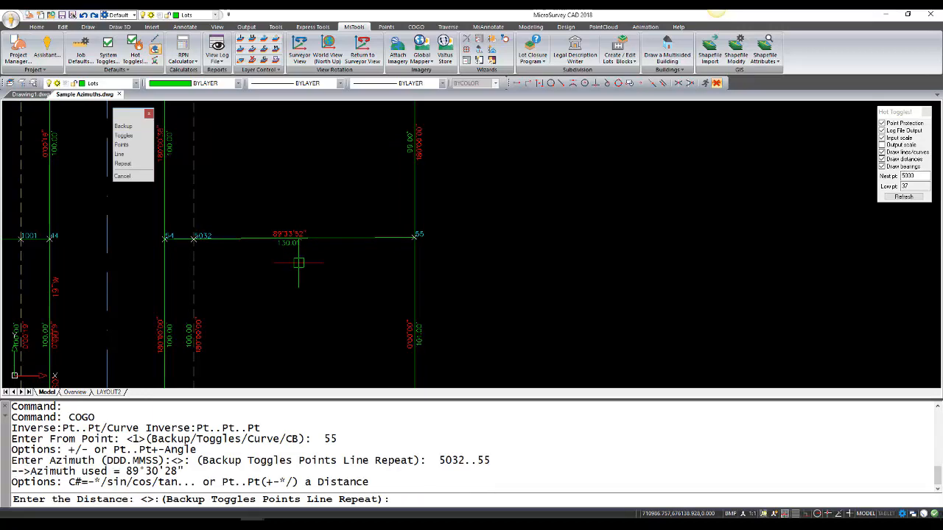
Step: Enter a traverse distance of 1000, accept the default solve point with a blank description, and place the bearing label
type("100")
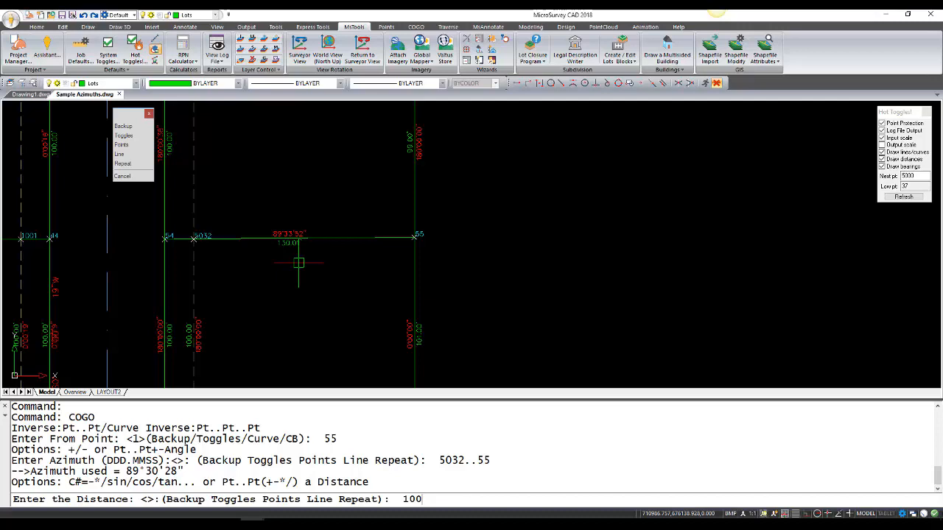
type("0")
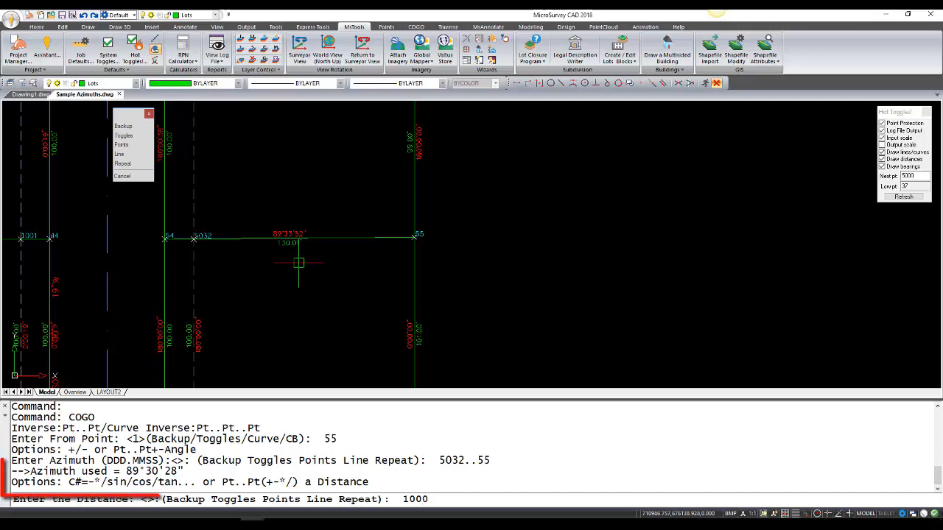
key("Return")
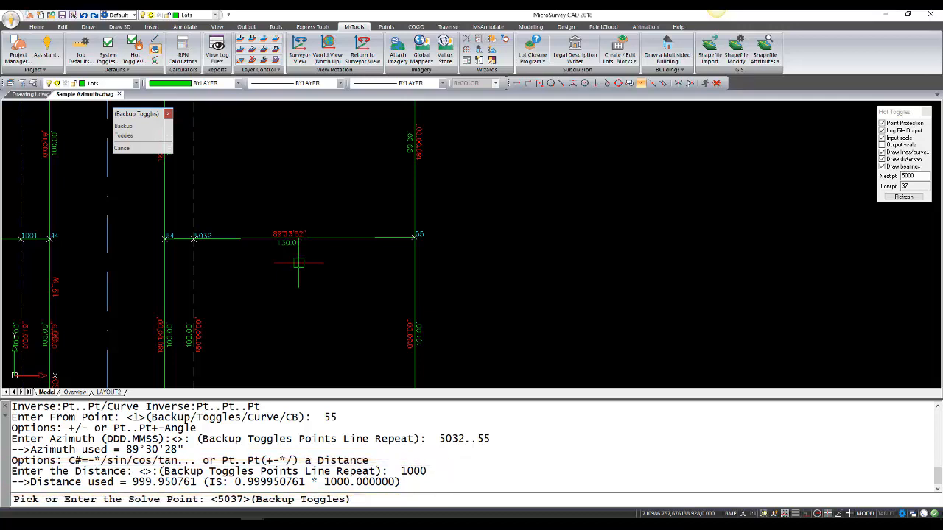
key("Return")
key("Return")
key("Return")
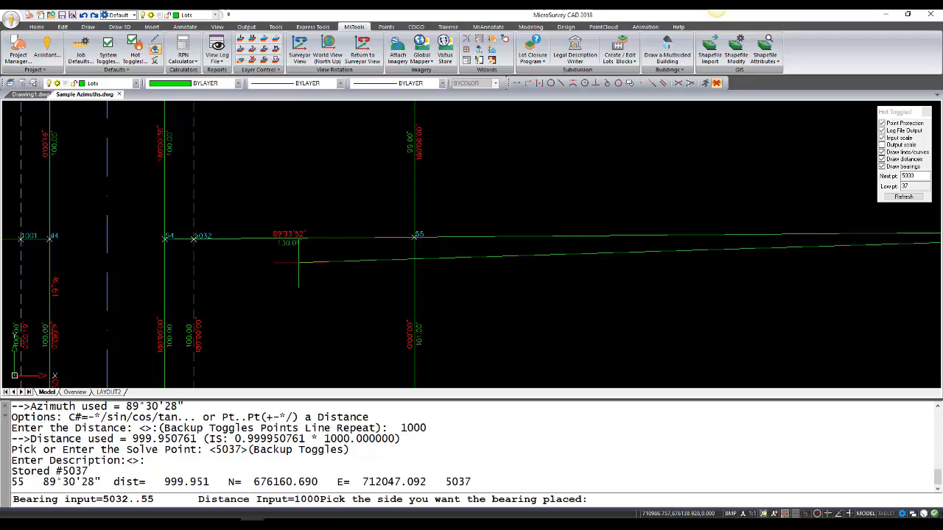
left_click(298, 261)
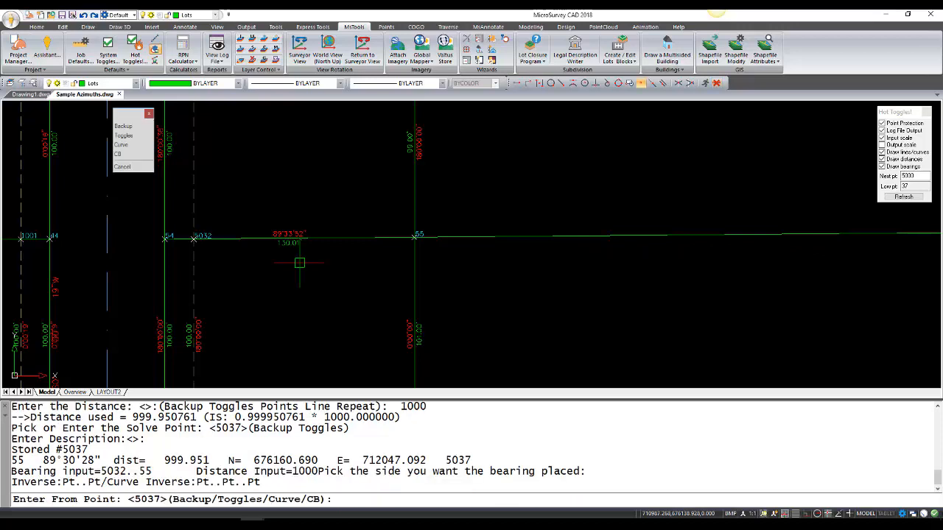
scroll(426, 268, "down", 3)
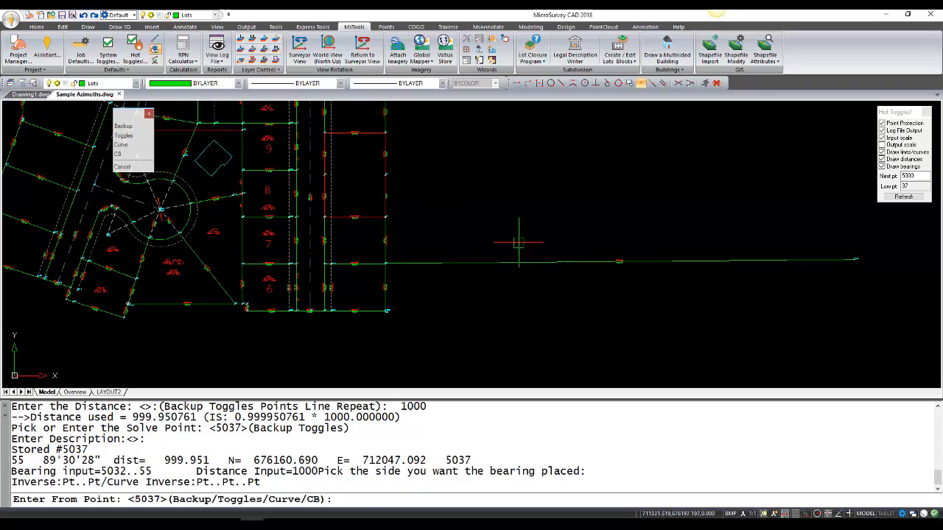
scroll(626, 261, "up", 6)
scroll(634, 262, "up", 4)
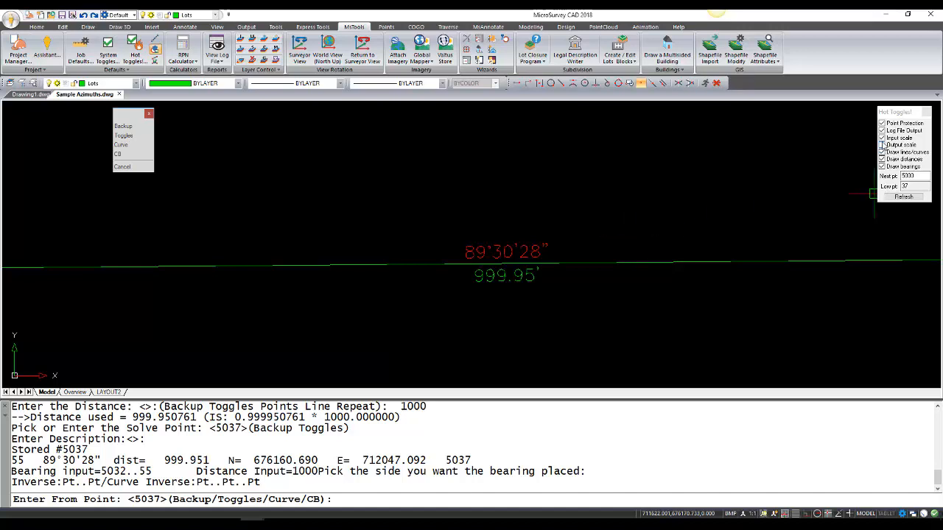
Step: Apply the output scale factor 1.0000492414246 to all five label default styles in the advanced scale factor settings
left_click(881, 145)
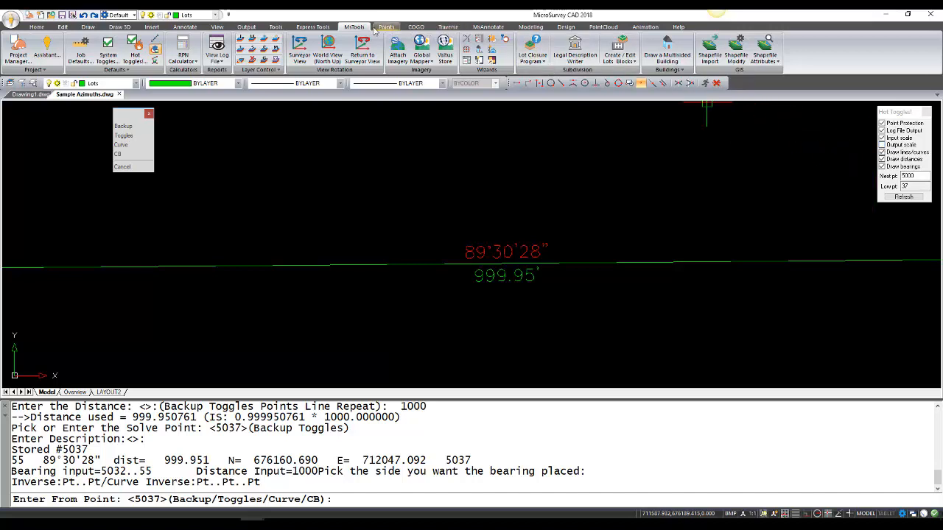
left_click(84, 52)
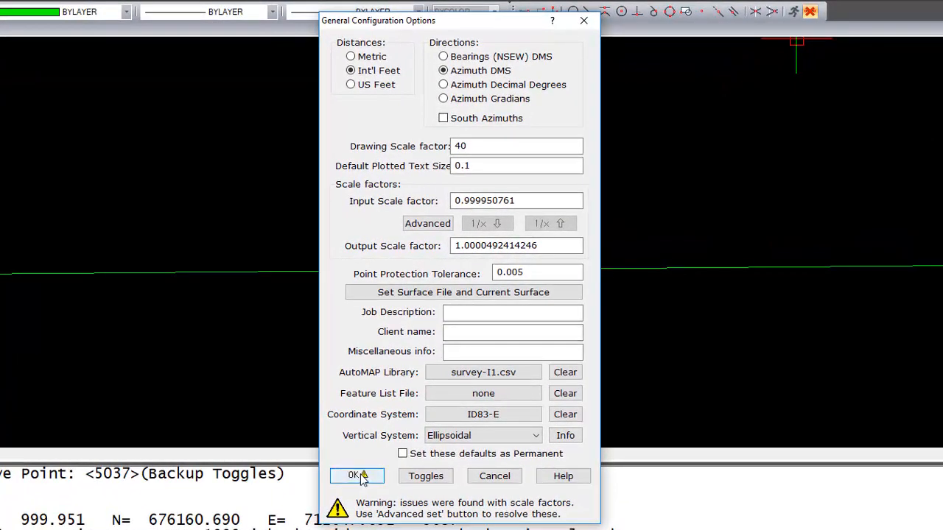
left_click(427, 224)
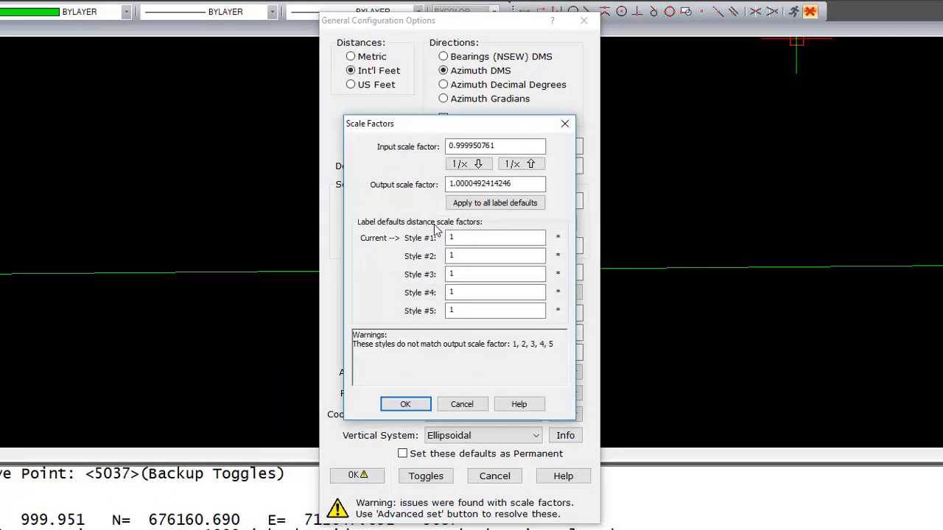
left_click_drag(450, 126, 373, 109)
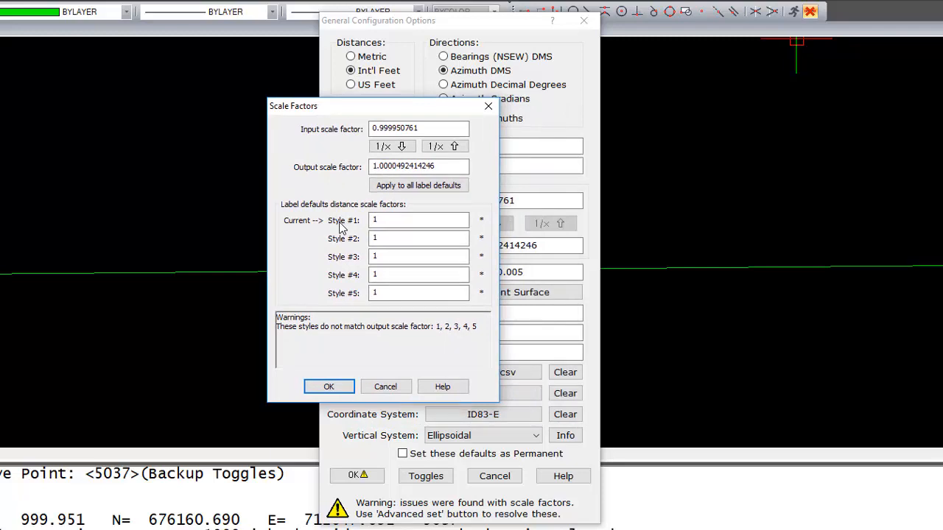
left_click(394, 226)
left_click(422, 187)
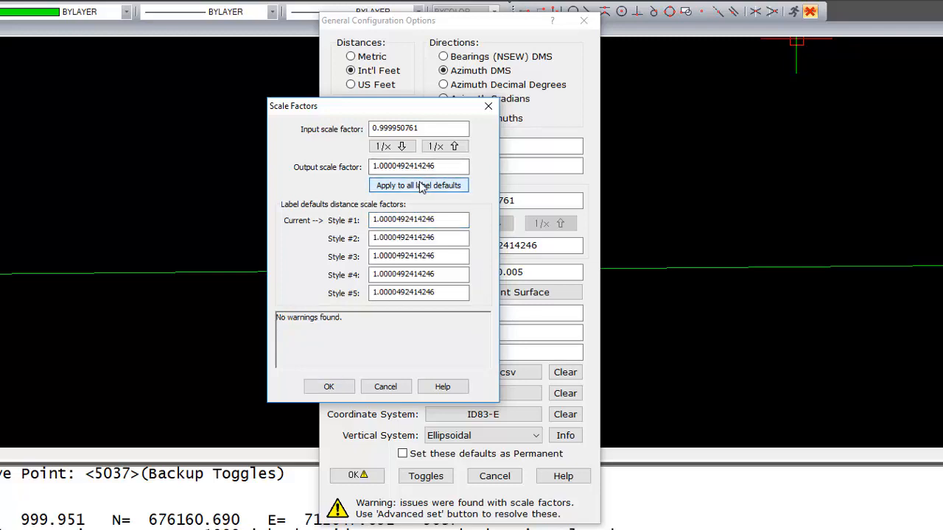
left_click(328, 389)
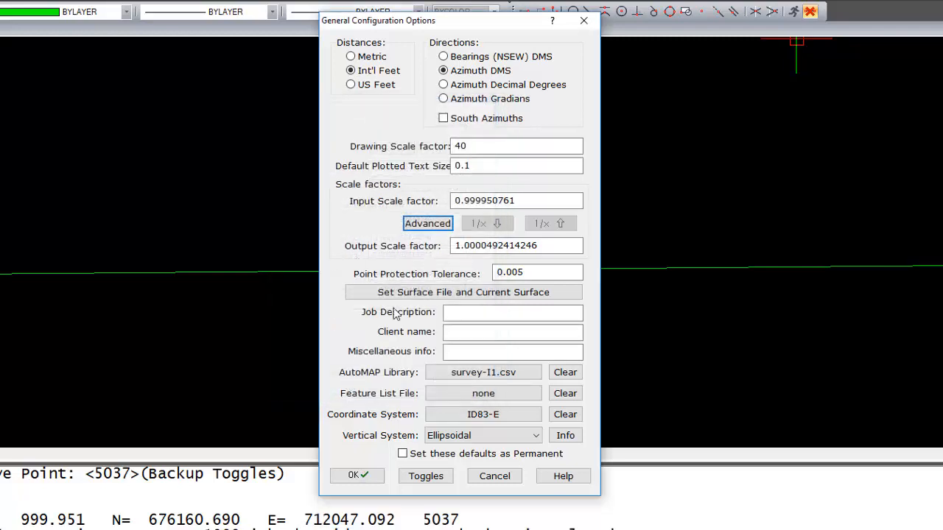
Step: Accept the general configuration and re-scale the complete drawing at the 40 drawing scale
left_click(357, 476)
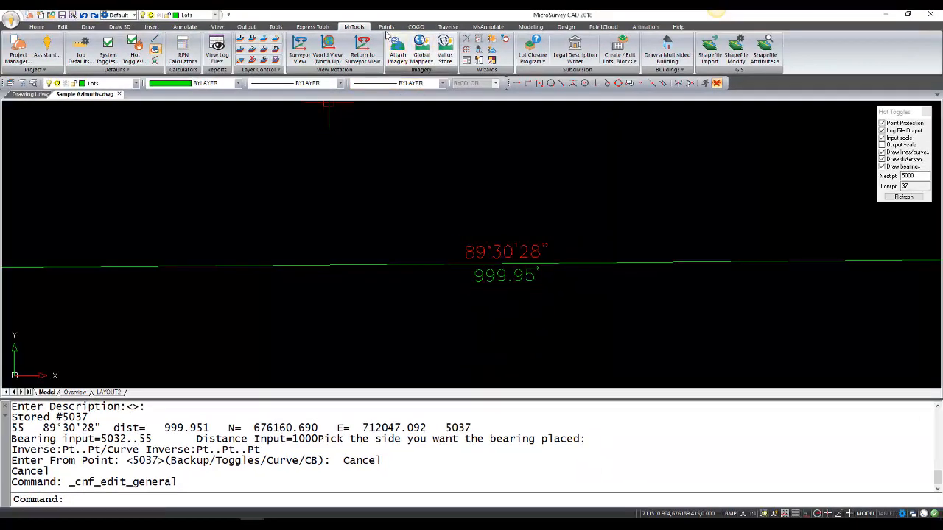
left_click(386, 28)
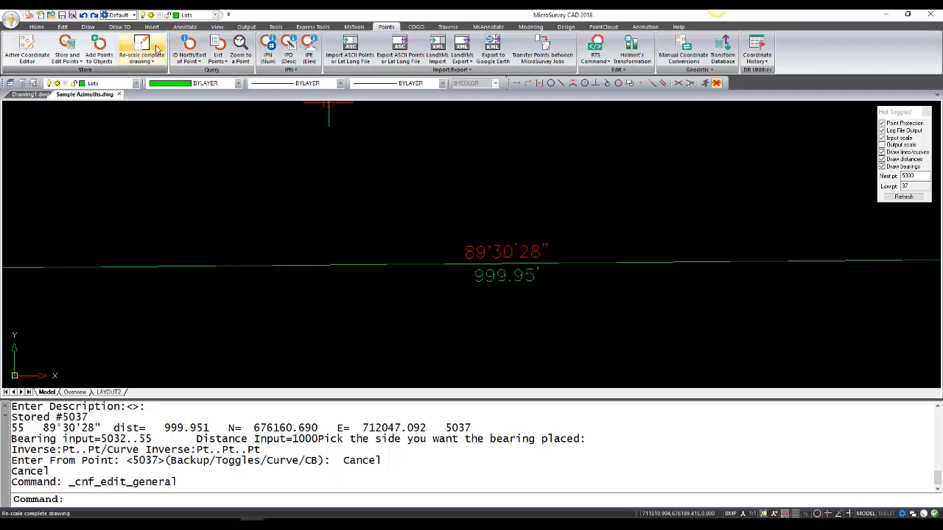
left_click(148, 46)
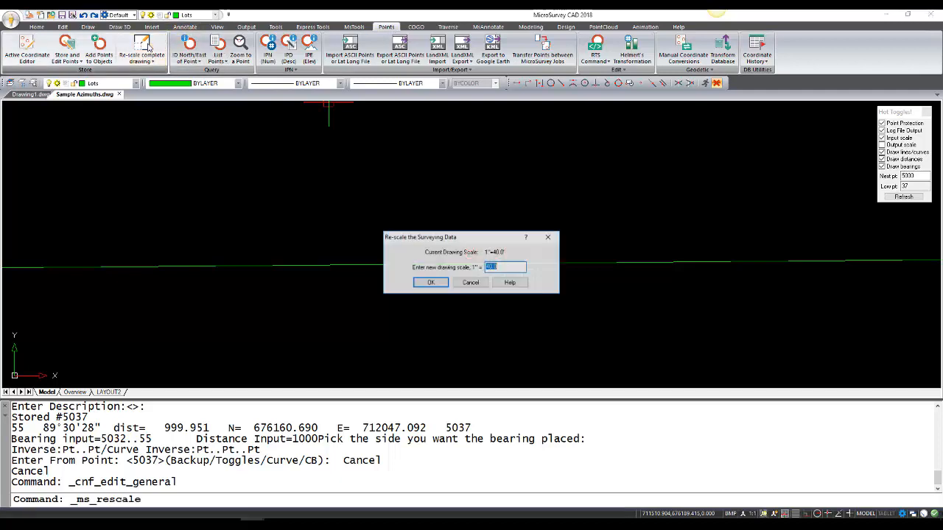
left_click(432, 283)
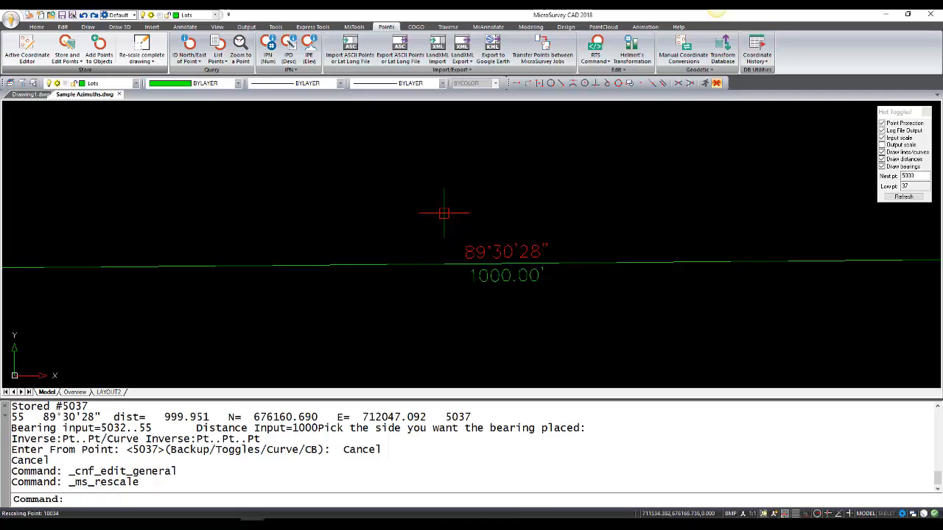
middle_click_drag(527, 241, 470, 231)
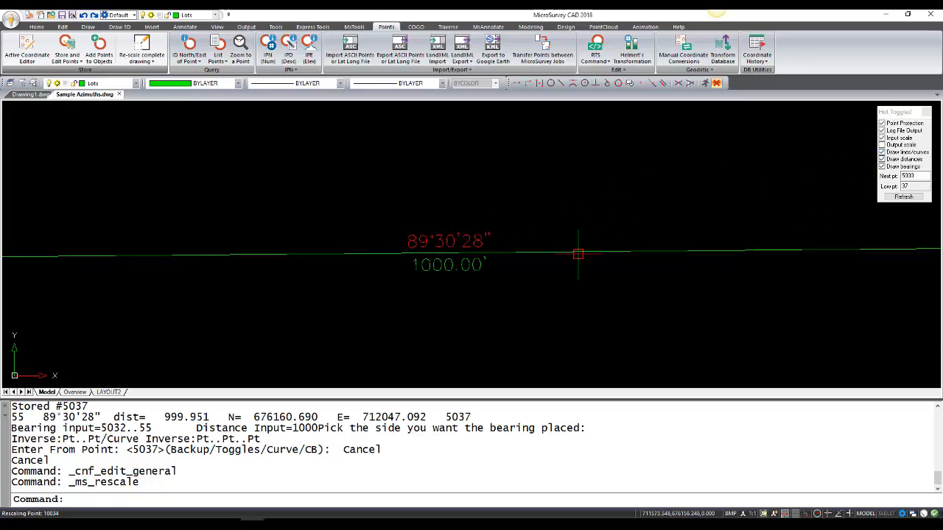
Step: Inspect the horizontal distance in the CAD line computations of the line from point 55 to 5037
key("Escape")
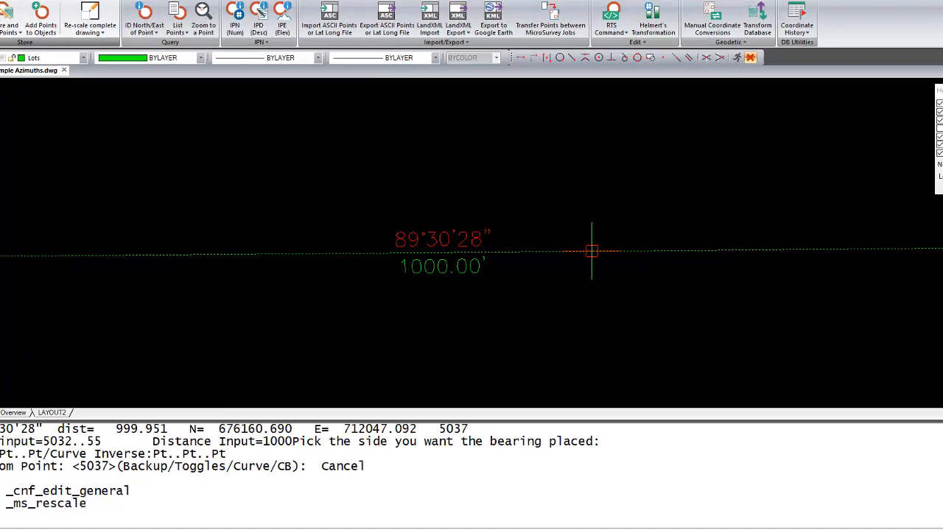
double_click(578, 251)
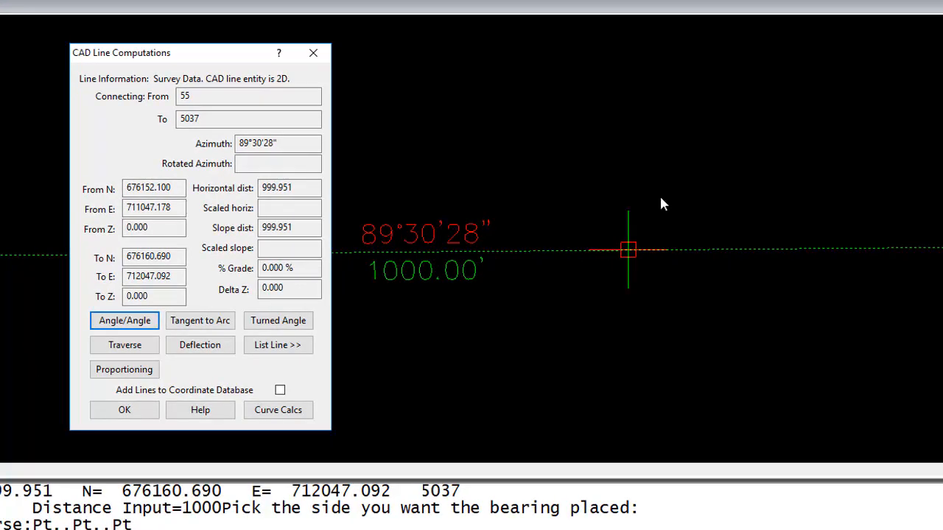
left_click_drag(237, 51, 228, 33)
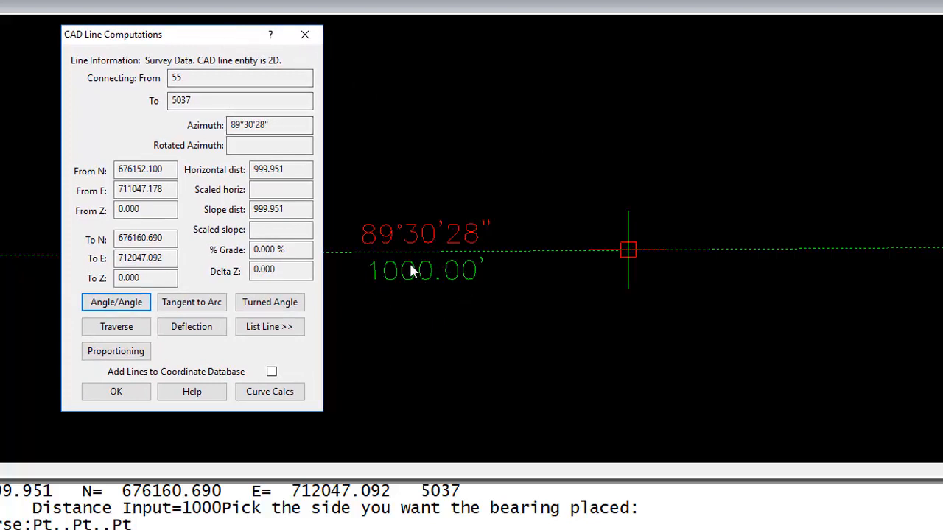
left_click(294, 173)
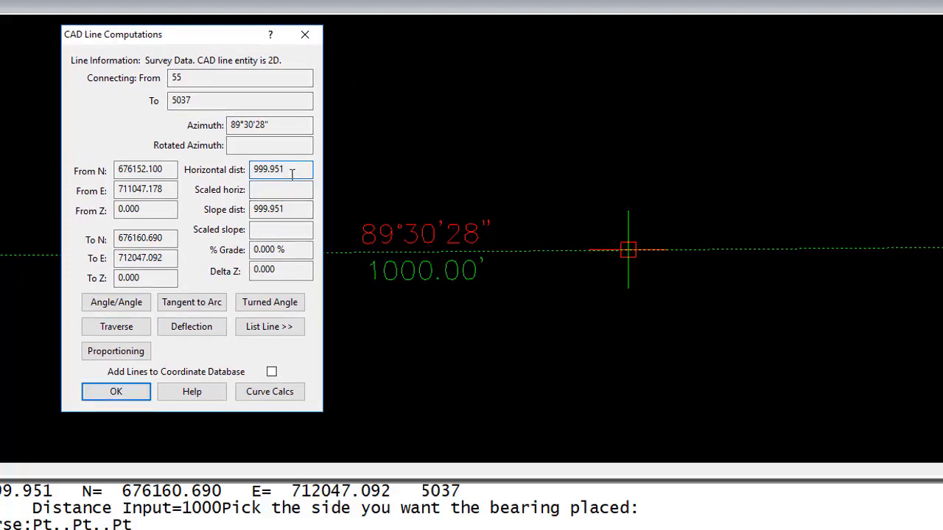
left_click_drag(292, 173, 248, 174)
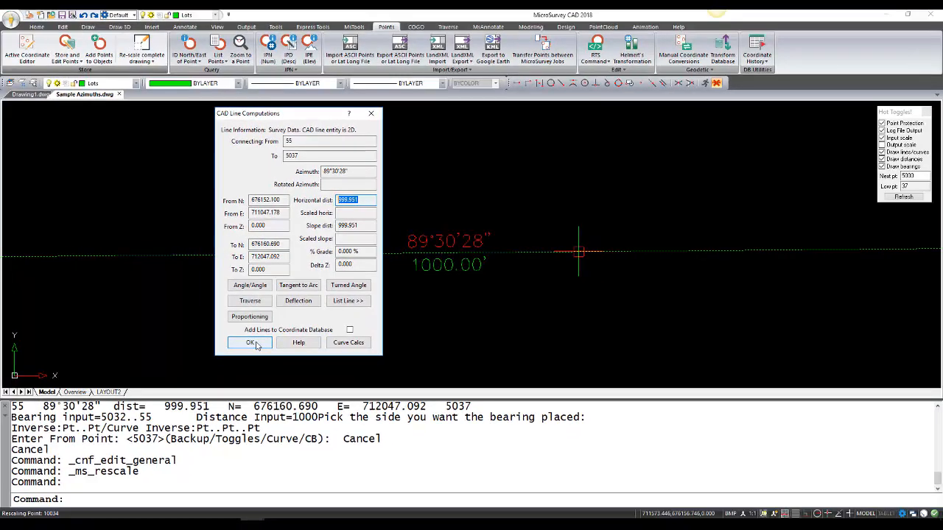
left_click(126, 396)
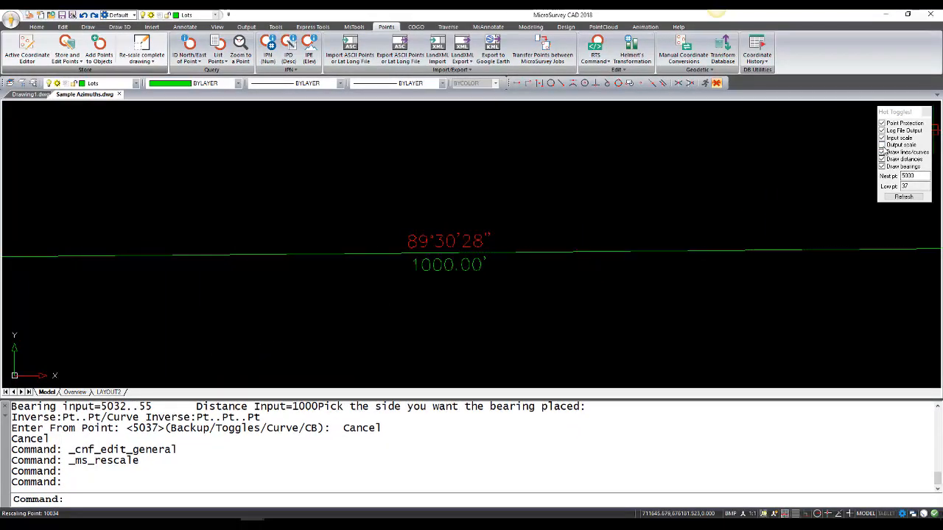
Step: With Output scale enabled, review the scaled horizontal and slope distances of the line from point 55 to 5037
double_click(528, 254)
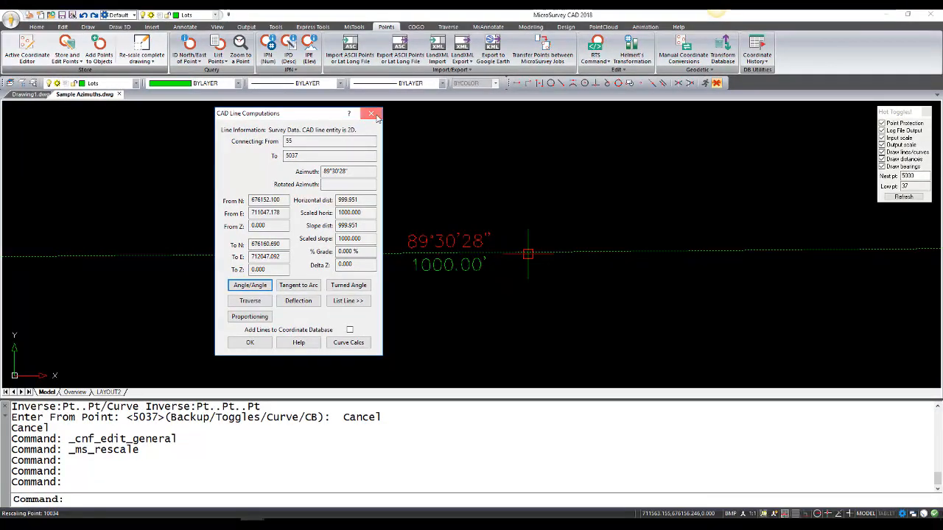
left_click(372, 115)
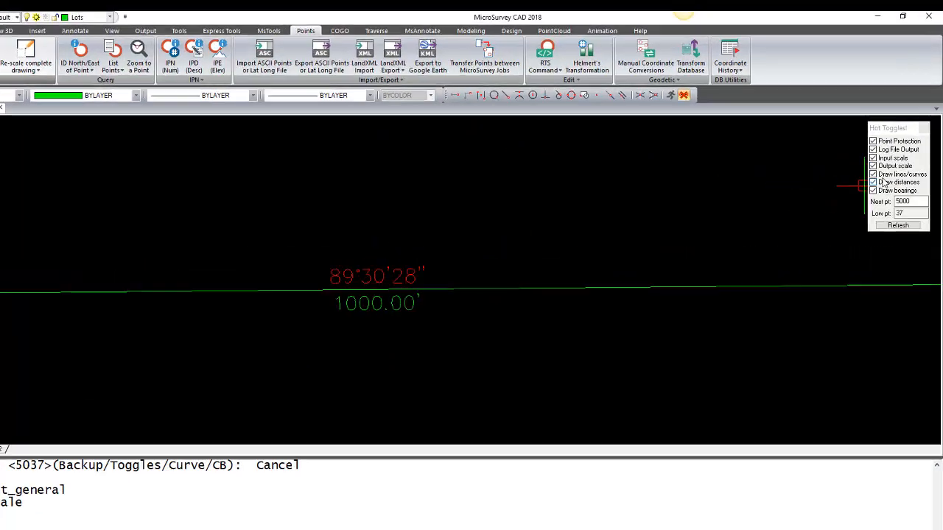
Step: Disable Draw lines/curves in the Hot Toggles and bring point 5037 at the line's far end into view
scroll(472, 420, "down", 3)
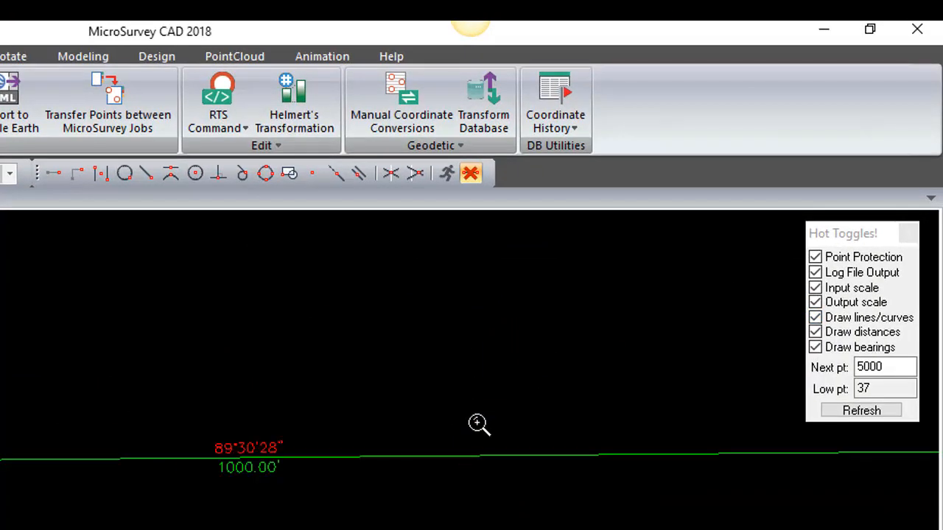
scroll(465, 410, "down", 2)
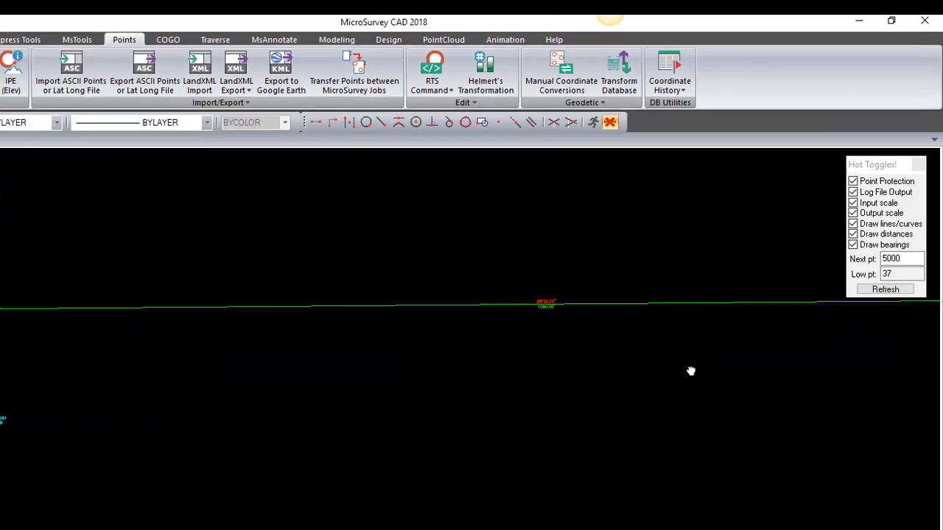
middle_click_drag(690, 370, 470, 449)
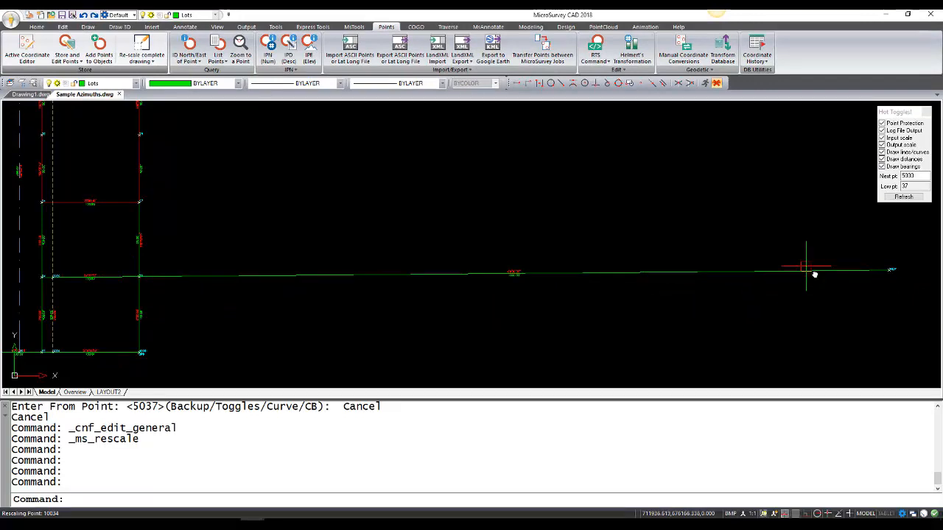
middle_click_drag(814, 274, 506, 260)
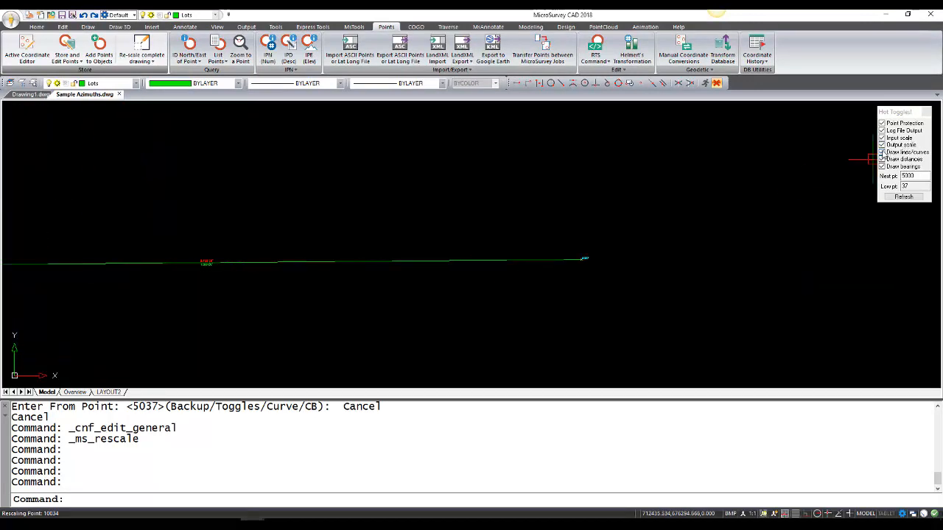
left_click(882, 153)
scroll(610, 270, "up", 3)
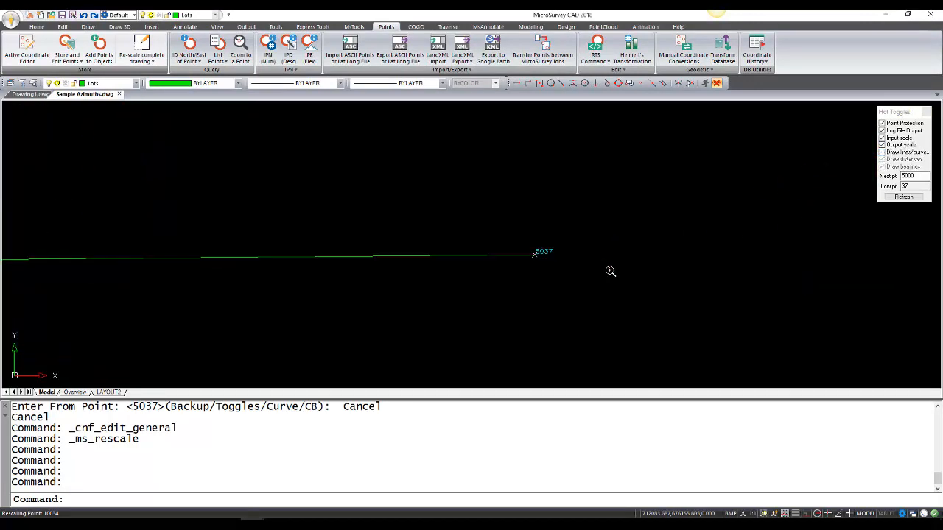
Step: Start a COGO traverse from the default point 5037, reusing the last azimuth with ++
left_click(485, 502)
type("cogo")
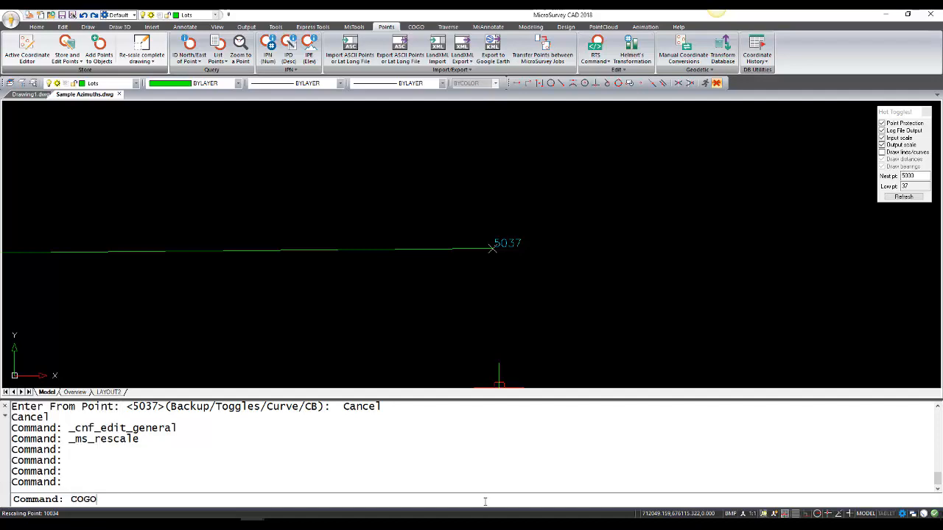
key("Return")
key("Return")
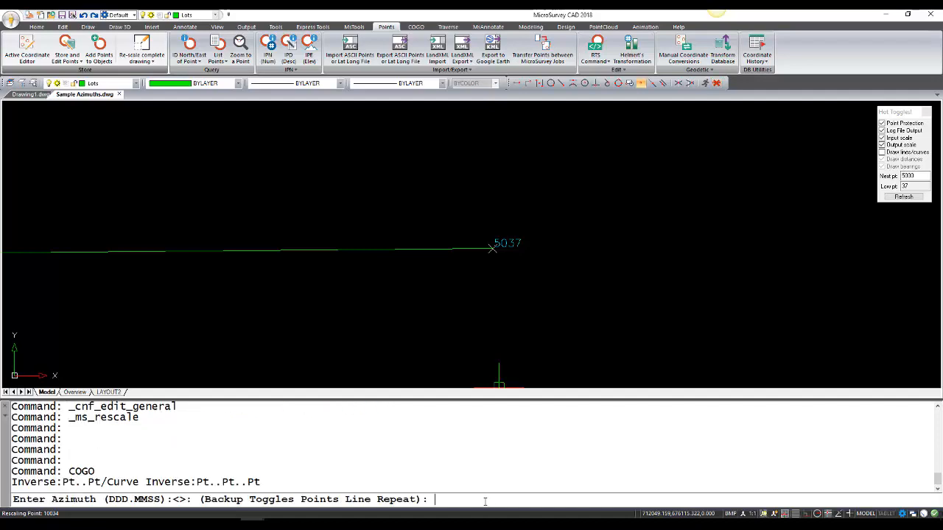
type("++")
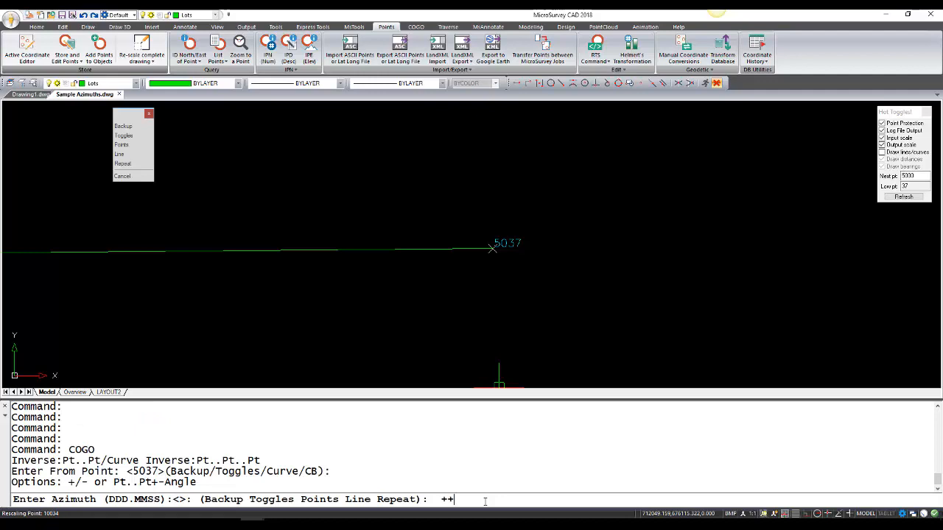
key("Return")
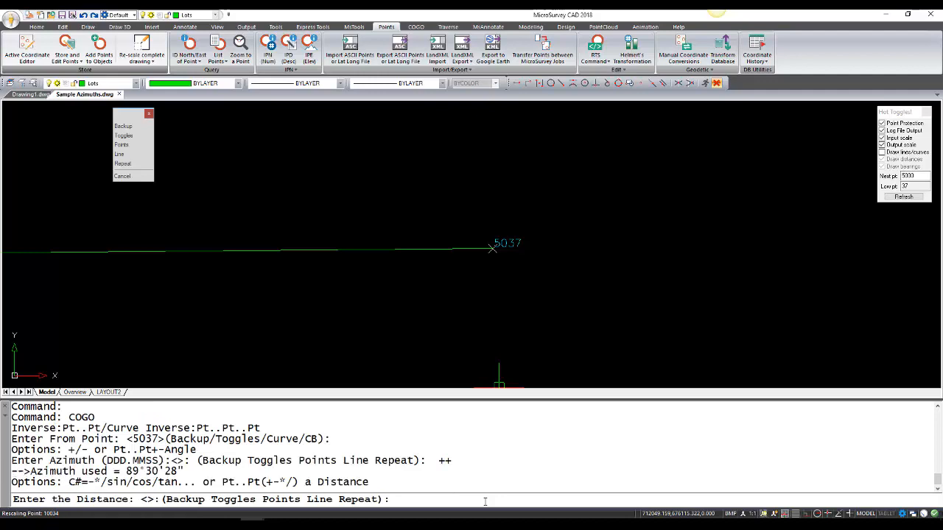
Step: Reuse the last traverse distance with ++ and accept the default solve point with a blank description
type("++")
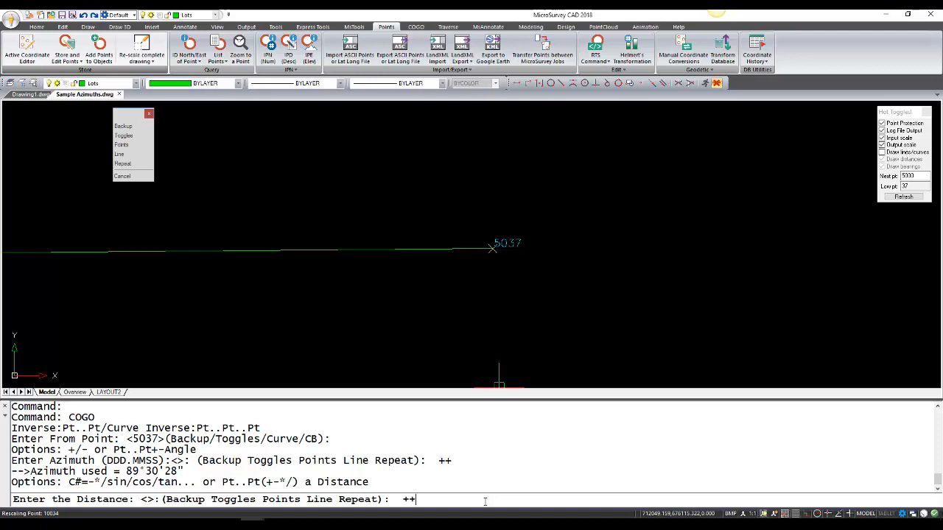
key("Return")
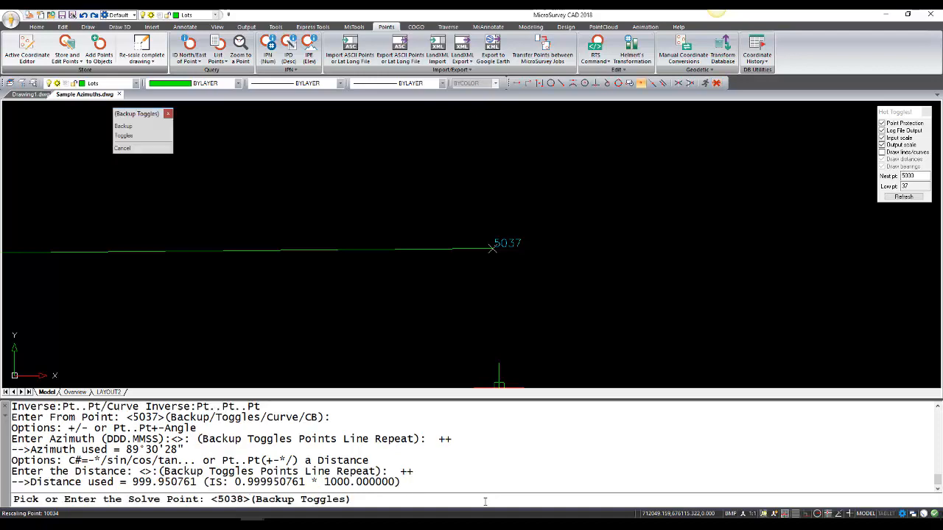
key("Return")
key("Return")
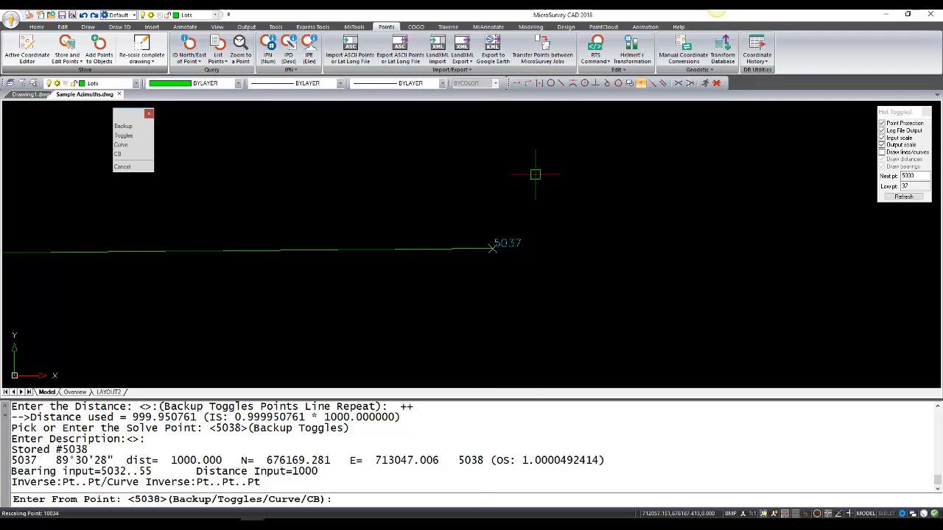
Step: Look over the newly stored traverse point and re-enable Draw lines/curves in the Hot Toggles
scroll(392, 272, "down", 2)
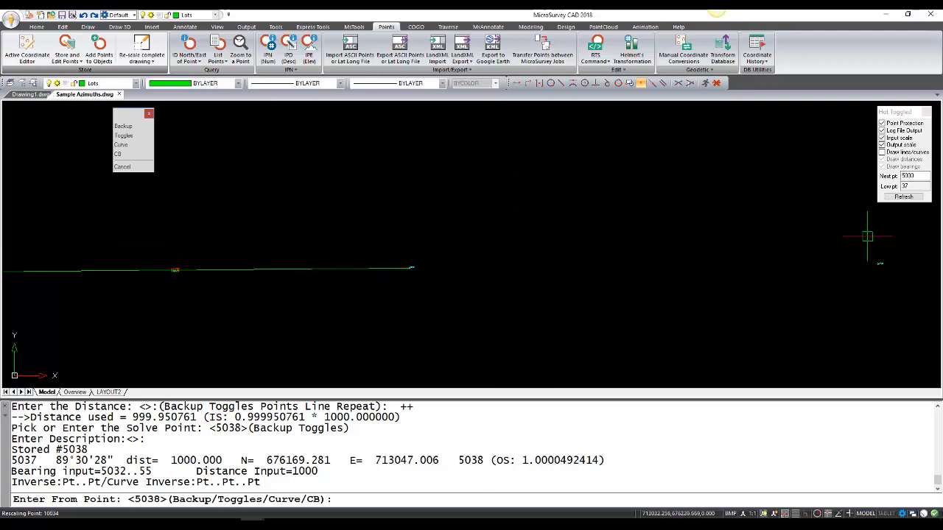
scroll(904, 271, "up", 3)
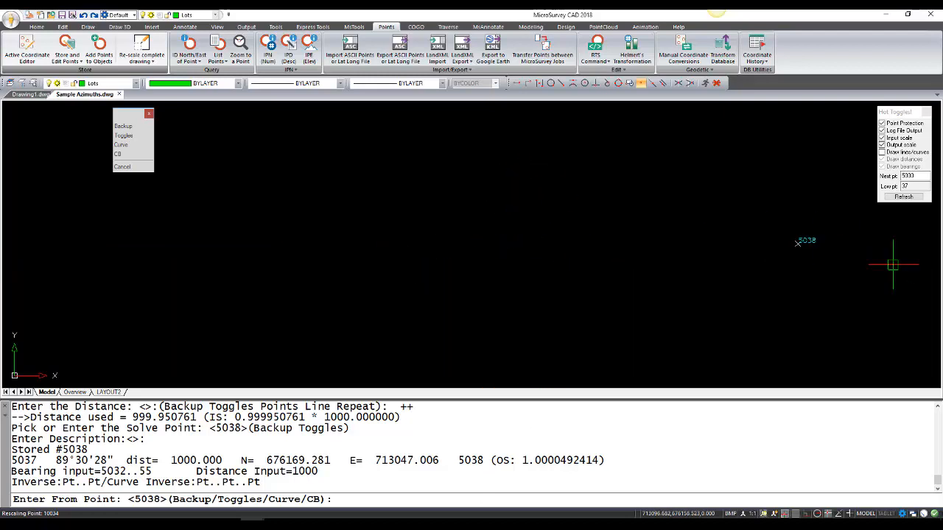
scroll(892, 264, "down", 3)
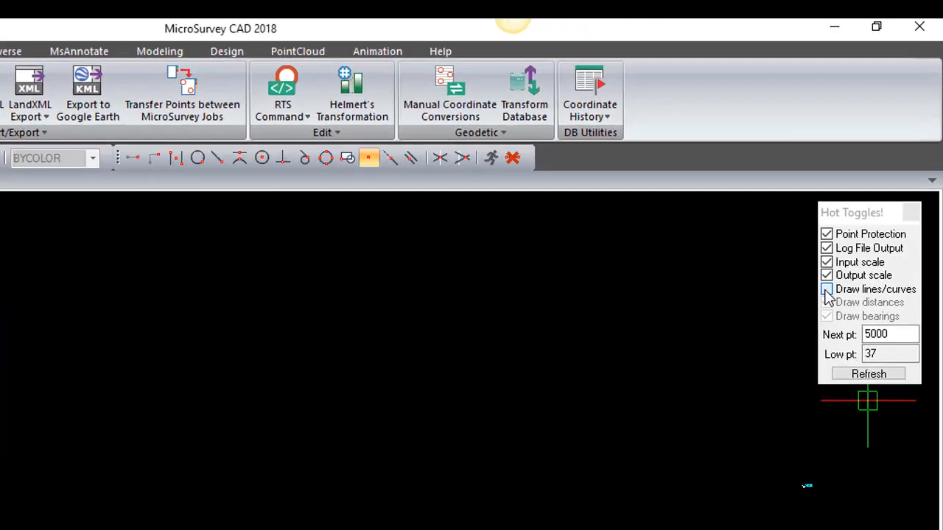
left_click(826, 289)
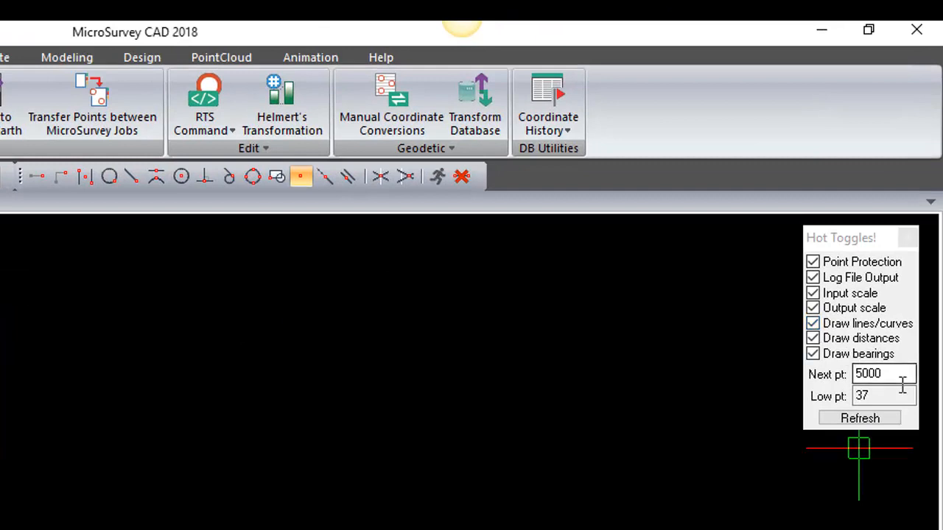
Step: Set the Next pt value to 6000 in the Hot Toggles and refresh them
left_click(904, 337)
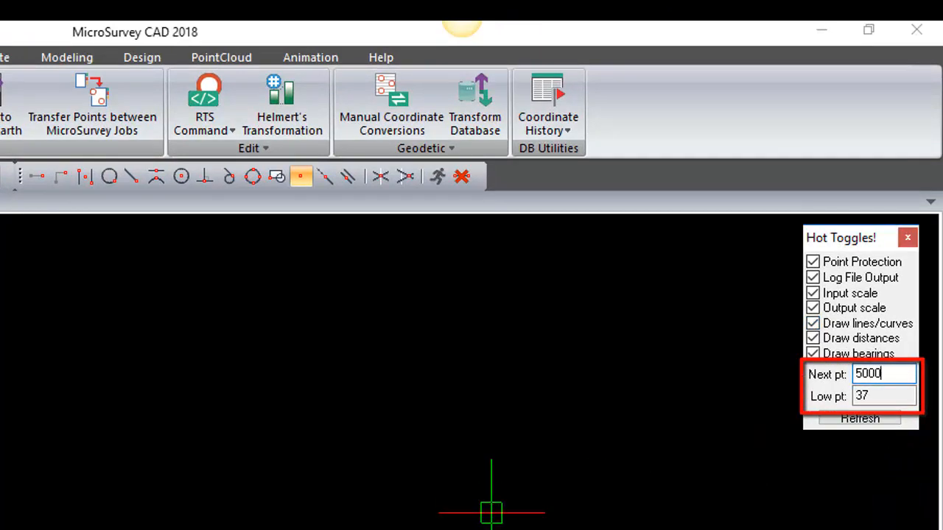
scroll(552, 502, "down", 3)
scroll(213, 493, "up", 3)
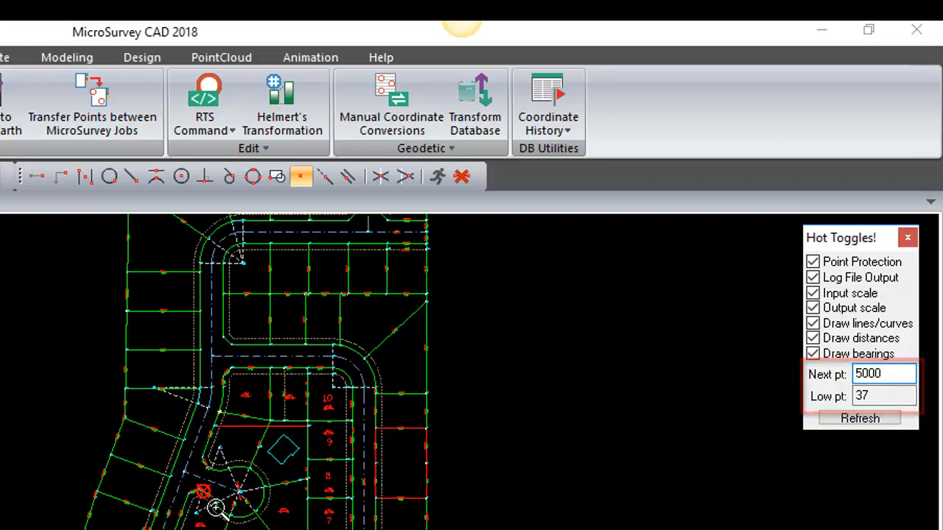
middle_click_drag(230, 484, 87, 527)
scroll(60, 508, "up", 2)
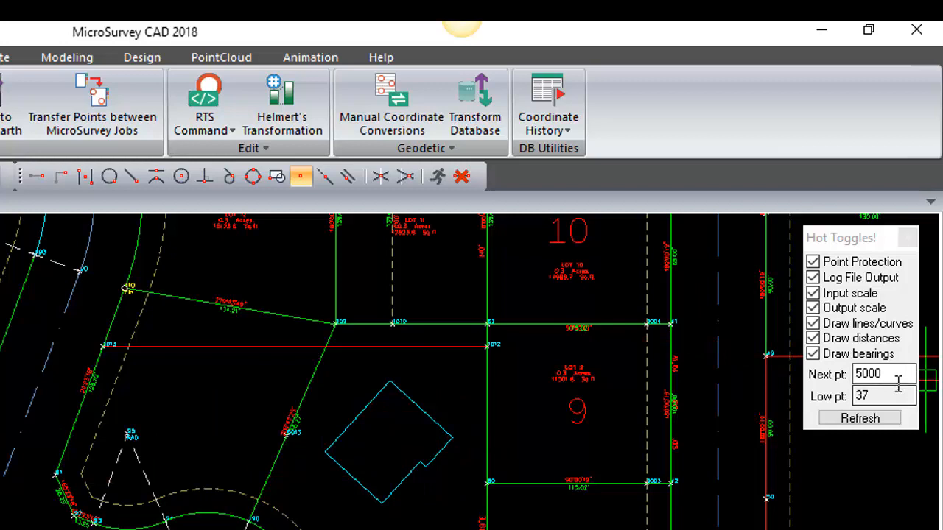
left_click_drag(893, 377, 823, 388)
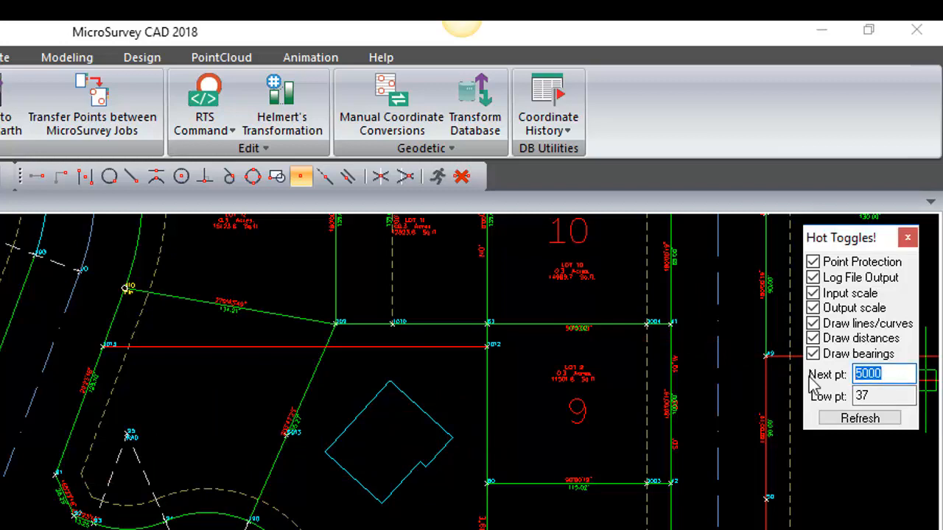
type("6")
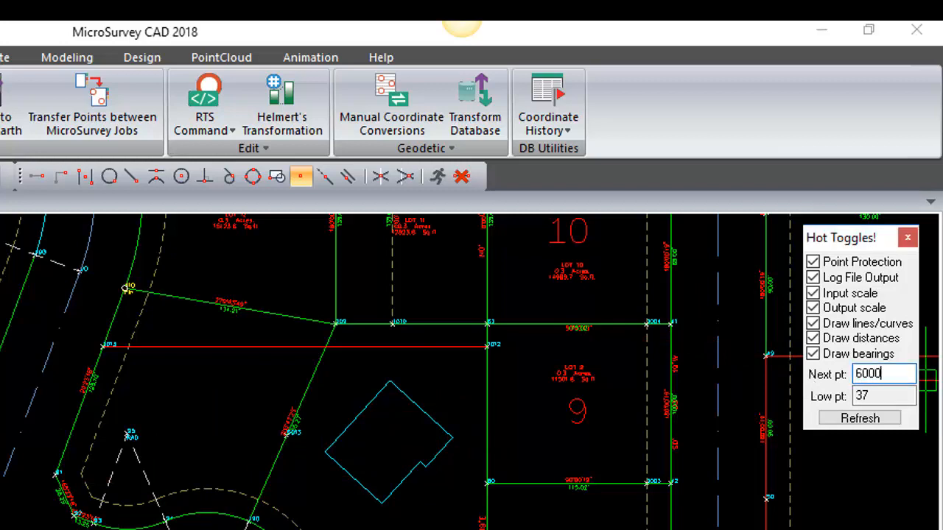
left_click(878, 419)
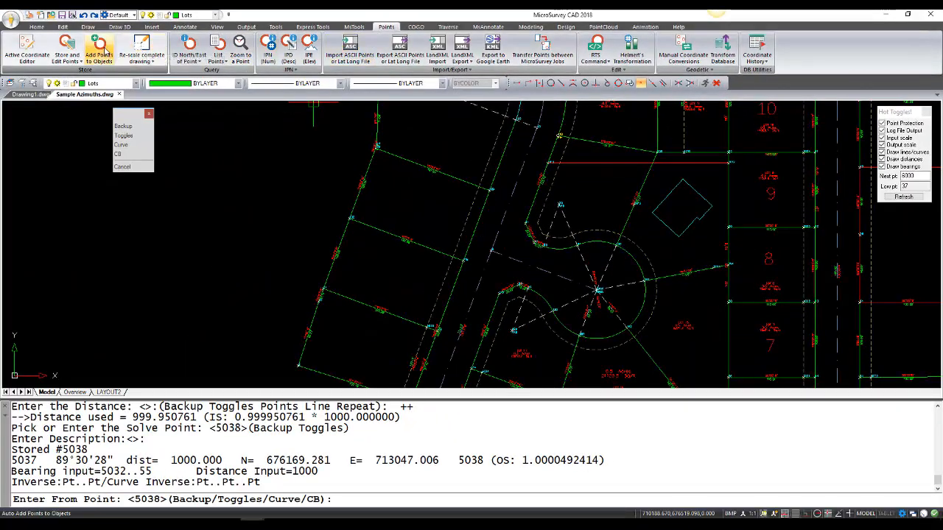
Step: Set up Auto-Add Points to Objects with point ID 6000 and the description ROW, keeping the default entity types
left_click(104, 52)
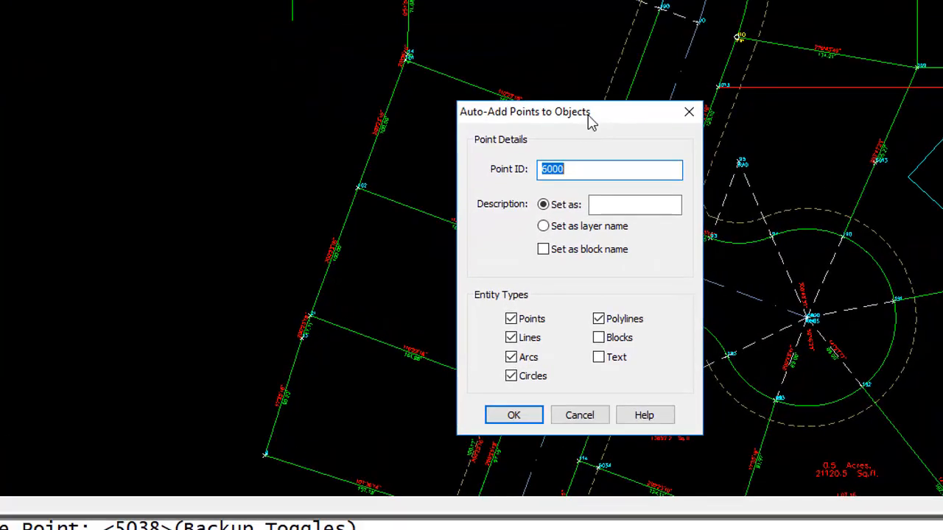
left_click_drag(589, 122, 123, 45)
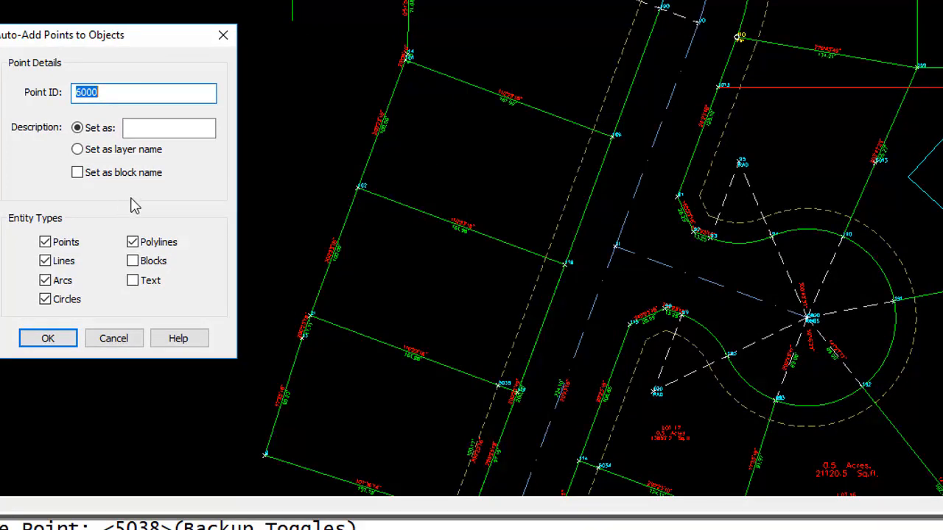
left_click(126, 100)
left_click(140, 130)
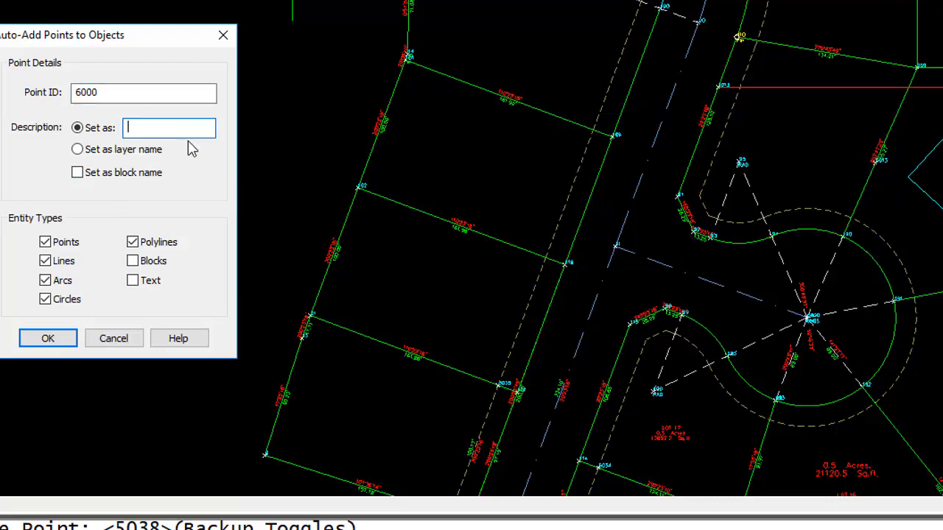
type("ROW")
left_click(48, 338)
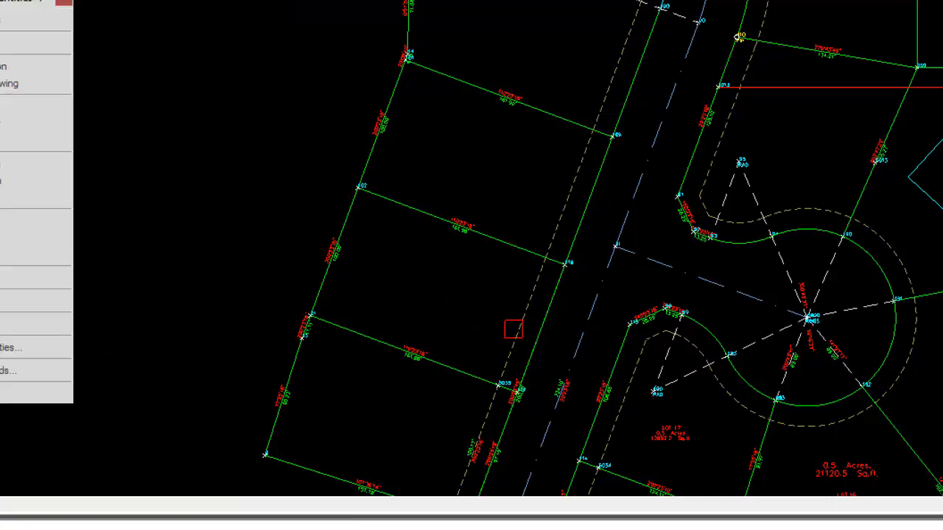
Step: Auto-number the dashed line along the west side of the road to add points to it
key("Escape")
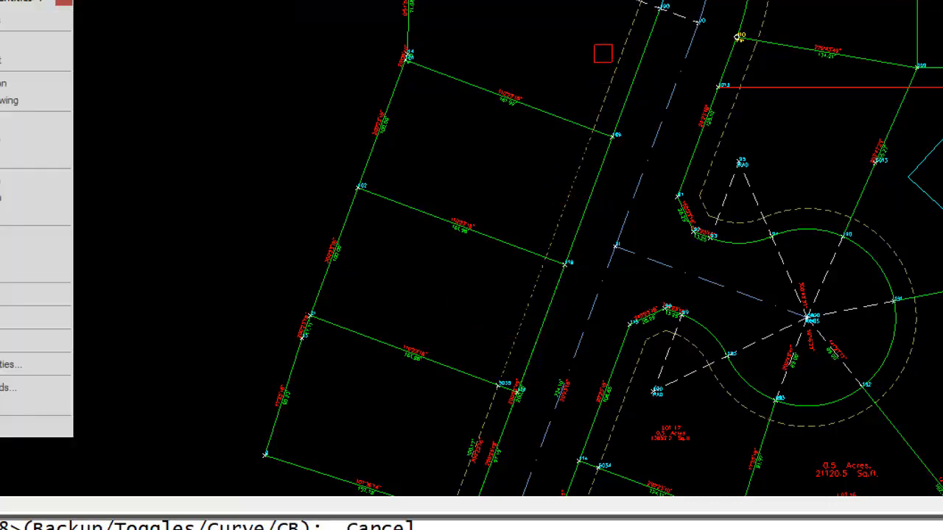
middle_click_drag(592, 46, 504, 248)
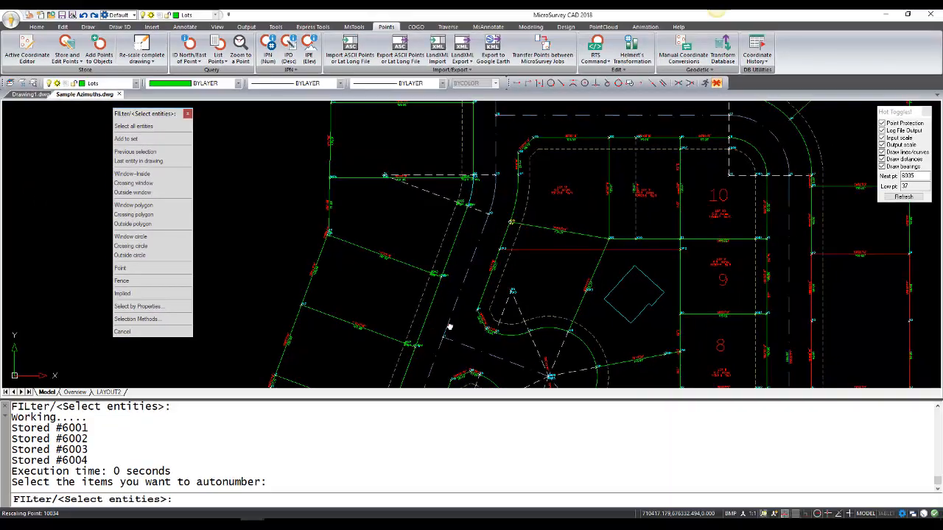
middle_click_drag(533, 384, 625, 232)
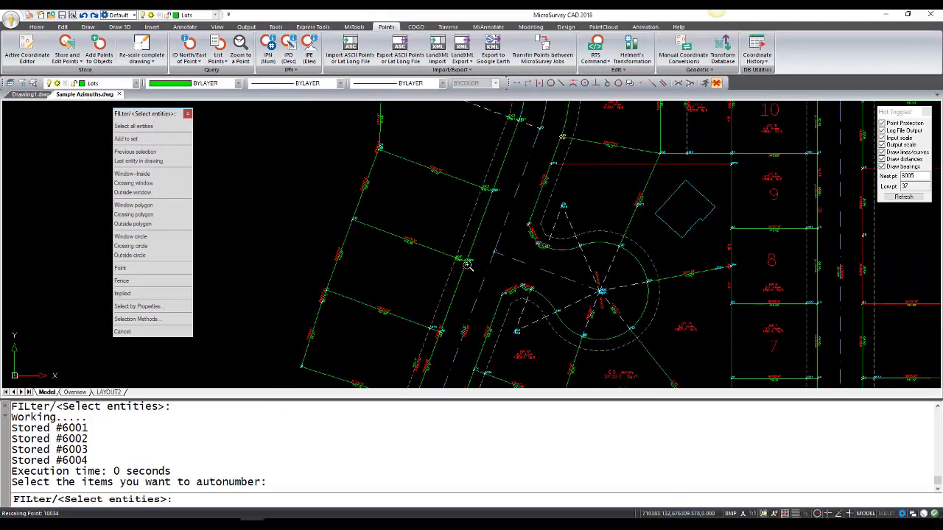
Step: Examine the numbers and descriptions of the new points along the dashed line and end the auto-numbering
scroll(468, 261, "up", 5)
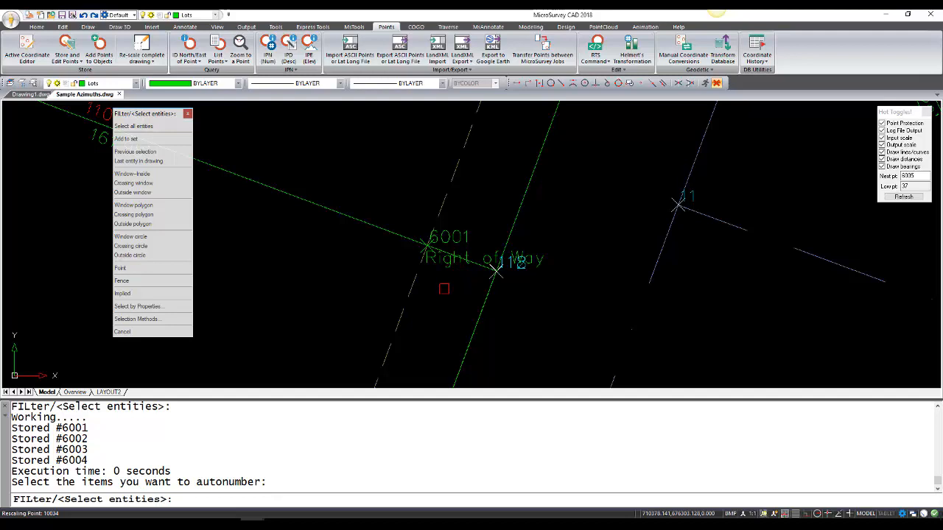
scroll(444, 288, "down", 2)
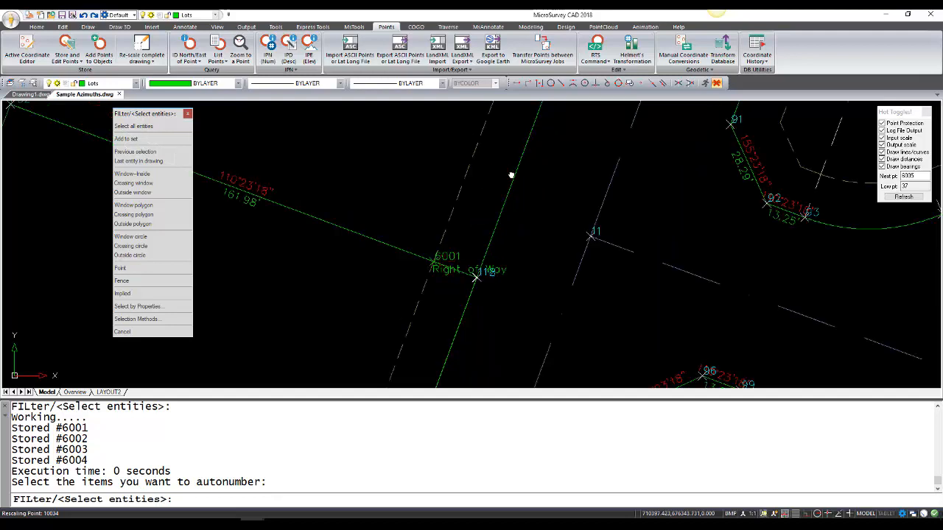
middle_click_drag(510, 175, 427, 321)
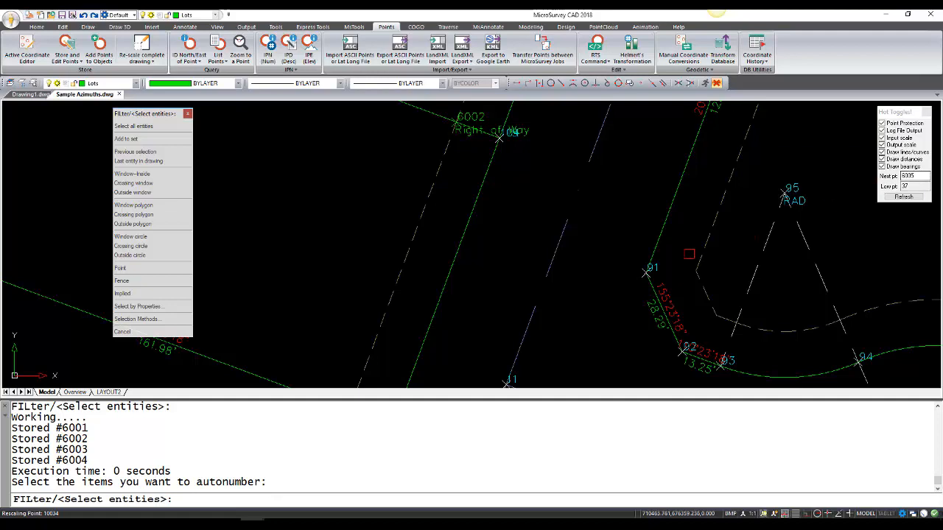
key("Escape")
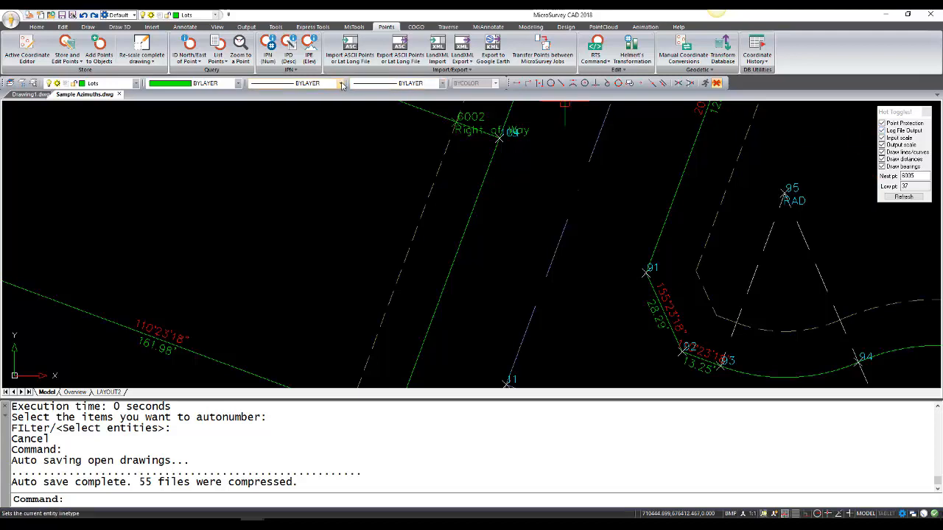
Step: View the job's log file to review the recorded COGO bearings and distances, and close it
left_click(363, 28)
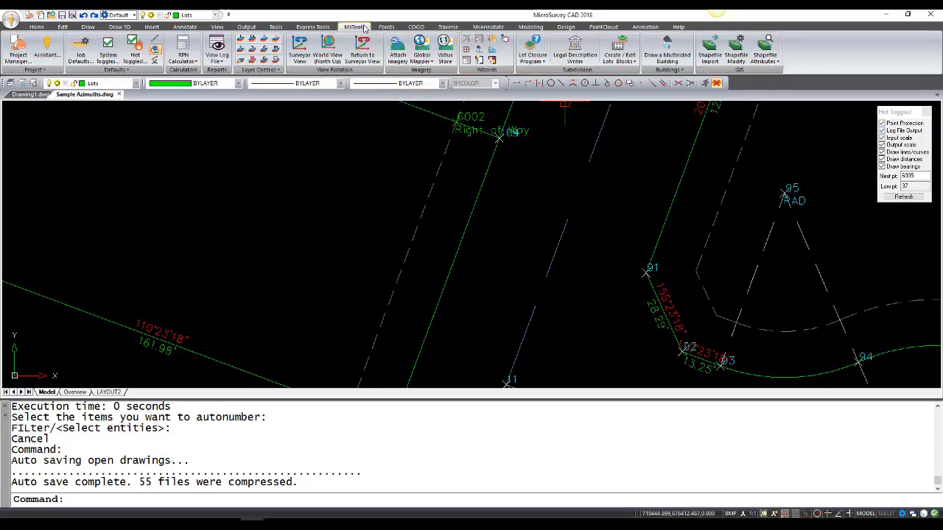
left_click(217, 46)
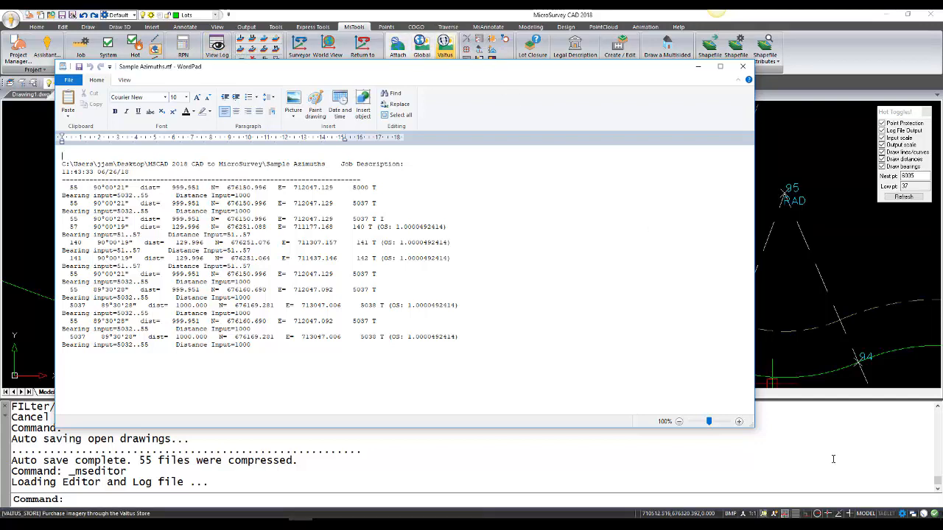
left_click(742, 67)
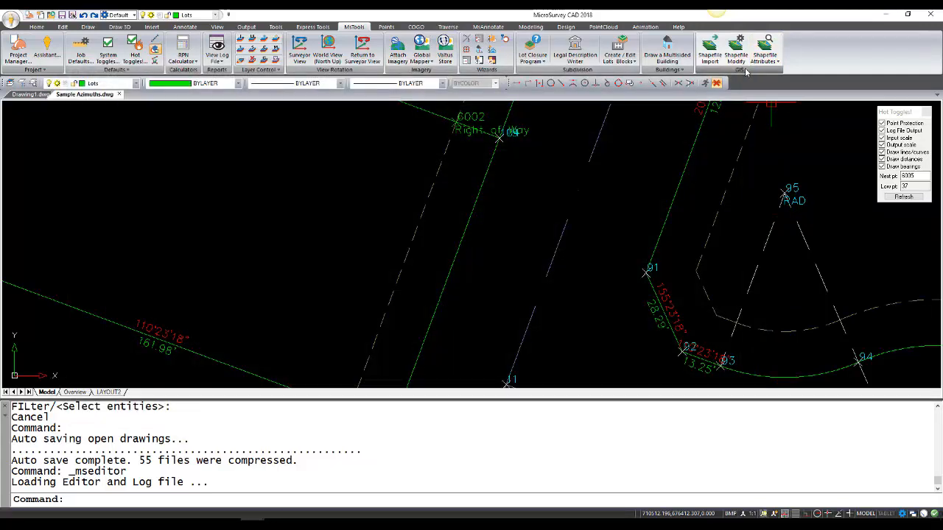